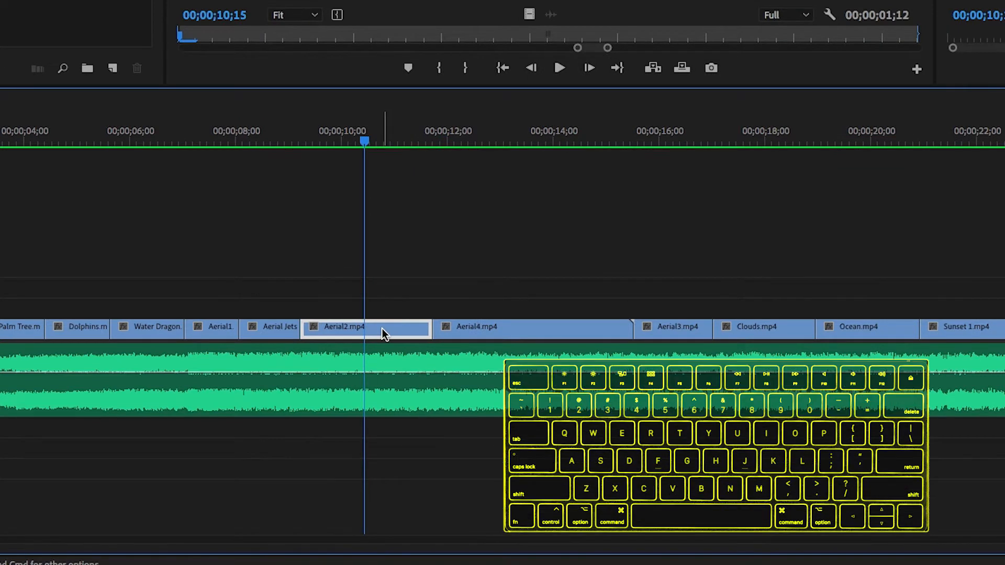
- Duplicate the Aerial2.mp4 clip onto the video track directly above it
left_click(383, 328, "alt")
left_click_drag(381, 328, 386, 305)
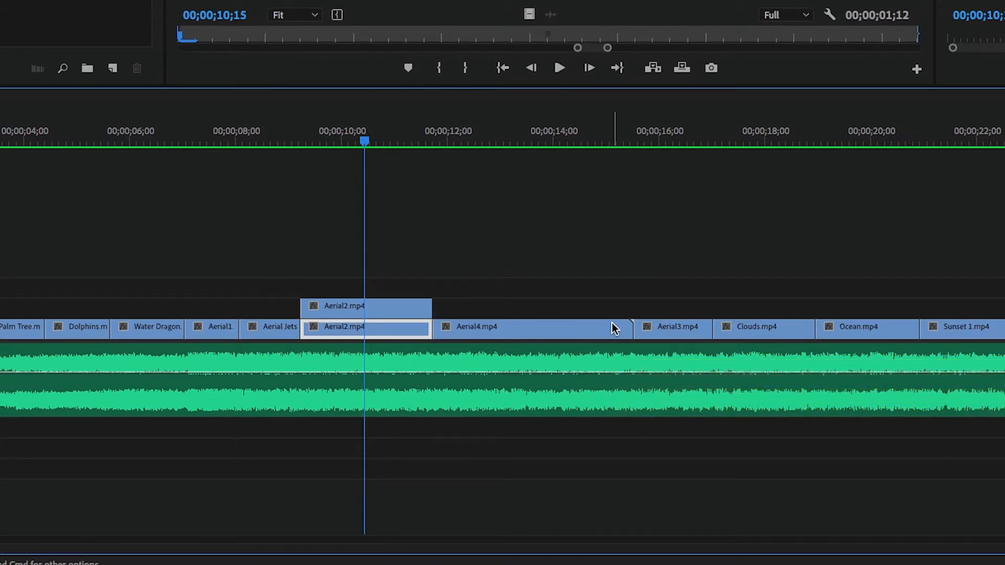
mouse_move(372, 306)
left_mouse_down()
mouse_move(292, 299)
mouse_move(279, 311)
mouse_move(321, 304)
mouse_move(379, 317)
mouse_move(371, 303)
left_mouse_up()
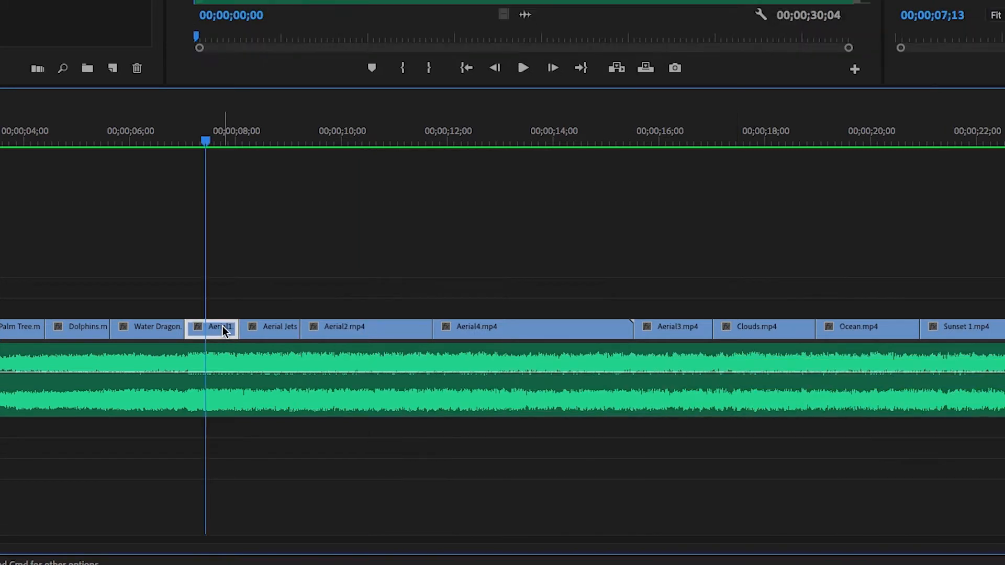
- Add Aerial Jets, Aerial2.mp4 and Aerial4.mp4 to the Aerial1 selection, and place the playhead at 00;00;09;07
left_click(278, 331, "shift")
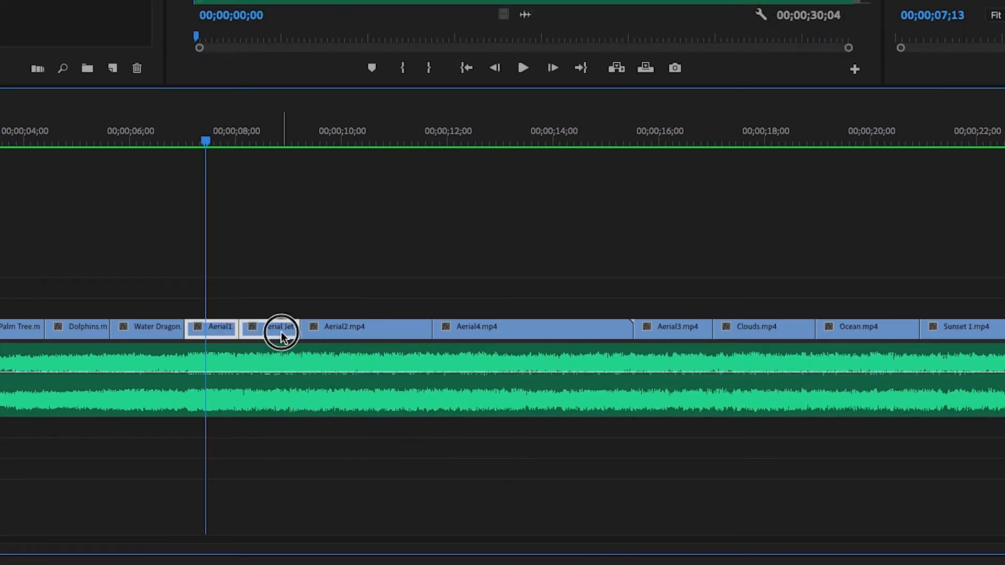
left_click(382, 332, "shift")
left_click(454, 332, "shift")
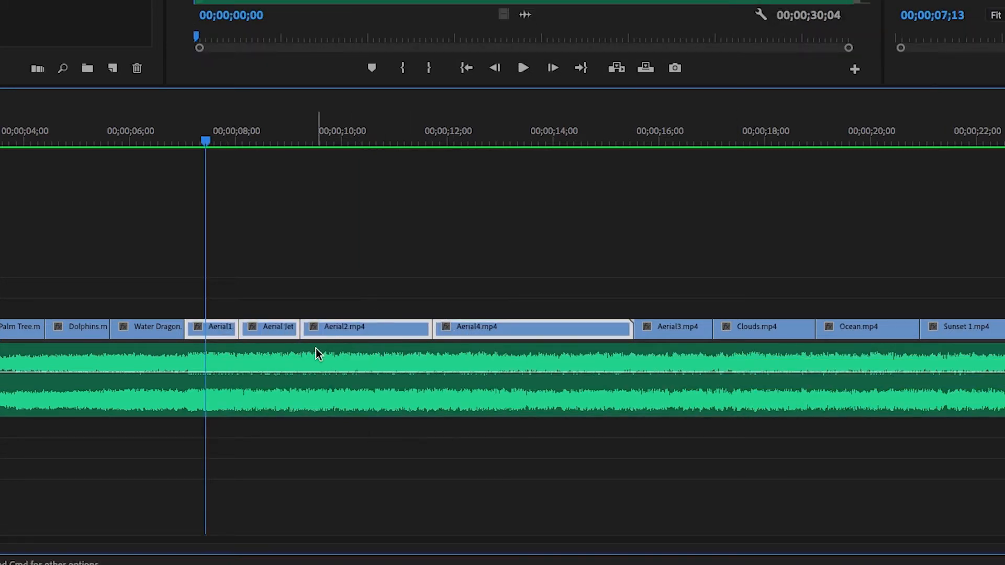
left_click(329, 357)
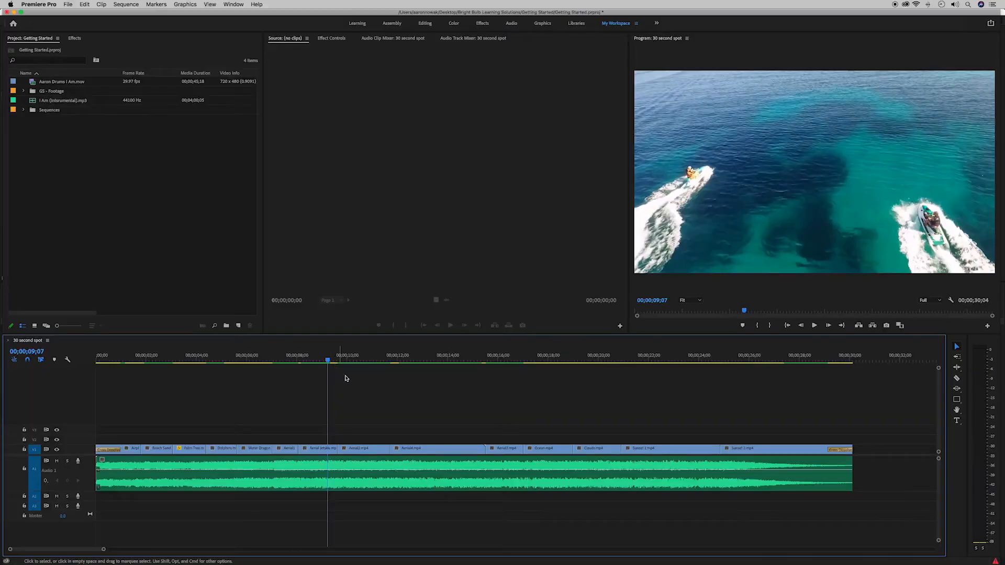
key("shift+w")
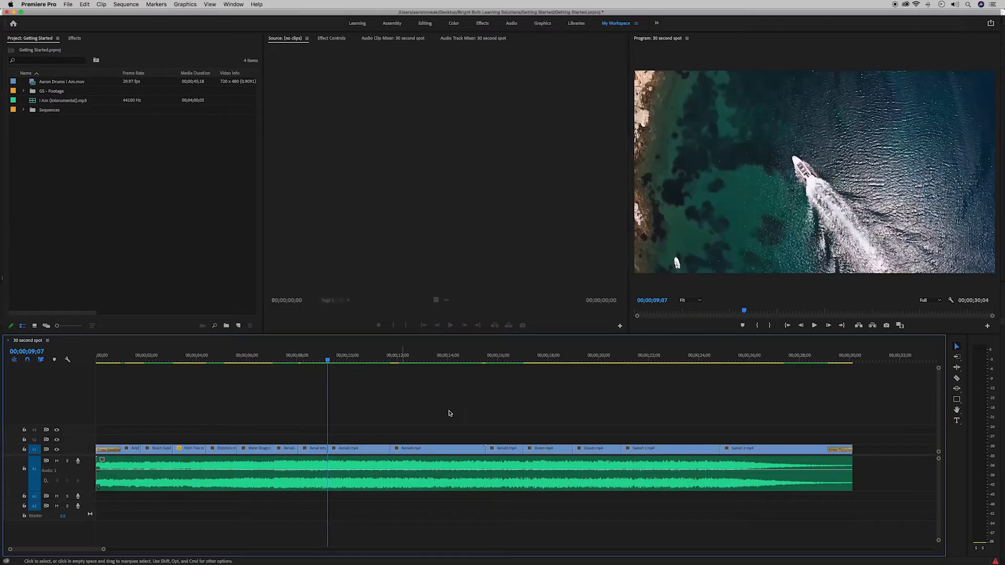
- Use the Track Select Forward Tool to select everything from Aerial4.mp4 onward, and extend the selection back to the Water Dragon clip
left_click(957, 359)
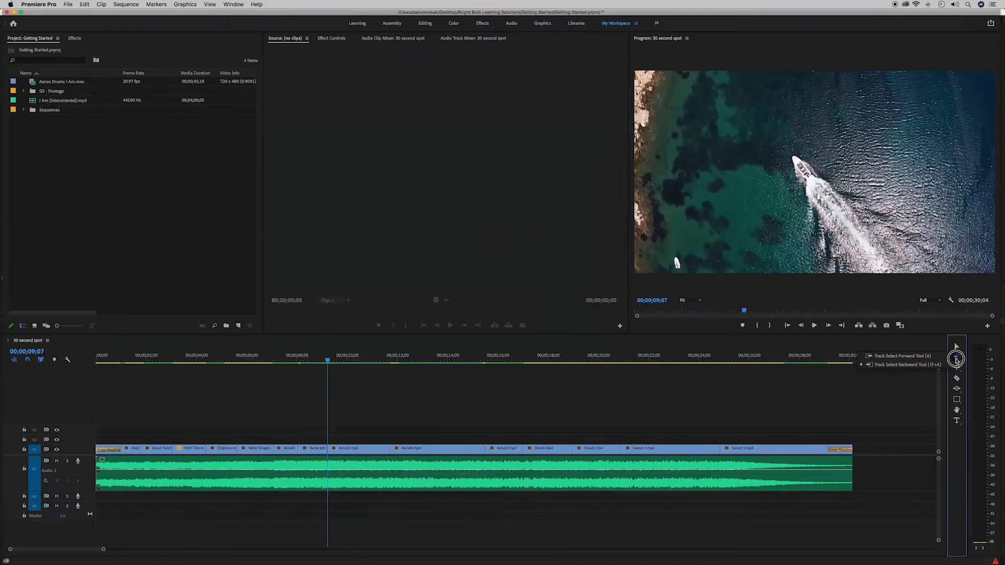
left_click(902, 356)
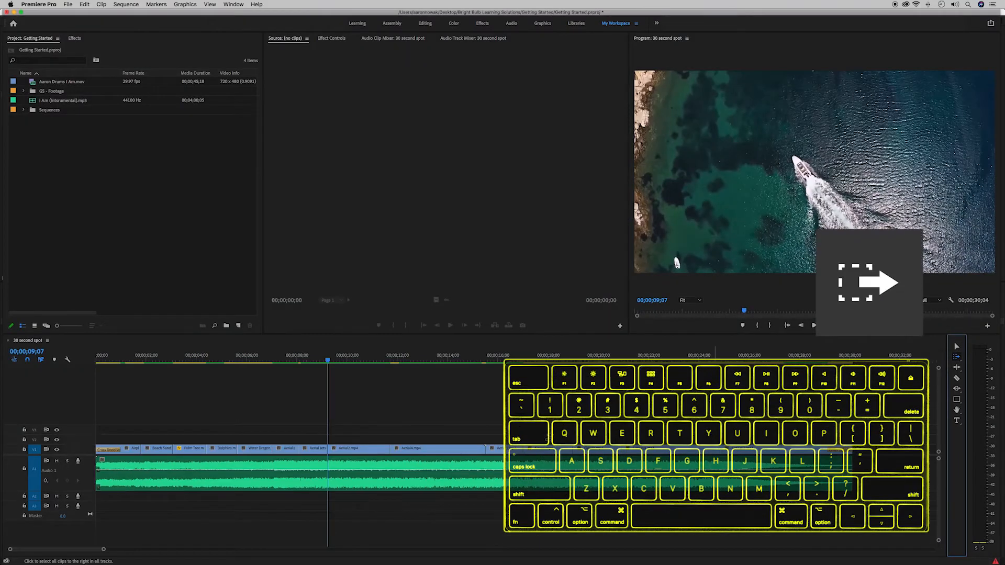
left_click(437, 449)
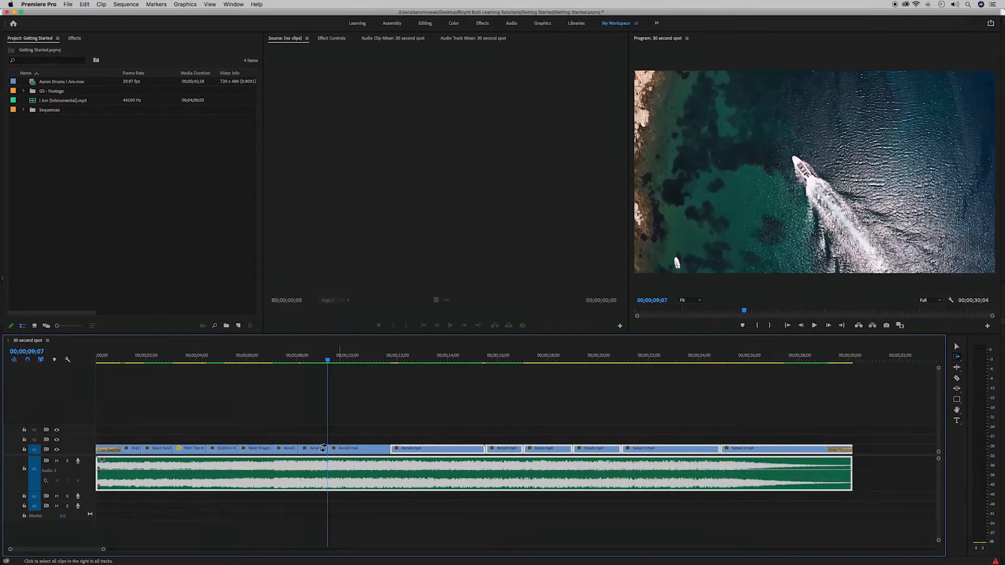
left_click(261, 449)
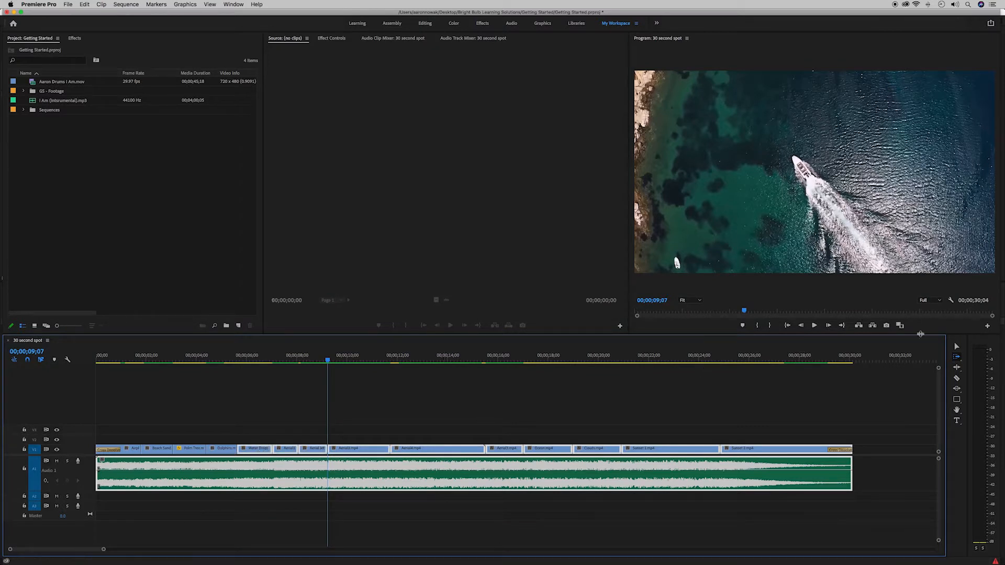
- Use the Track Select Backward Tool to select Ocean.mp4 and all clips before it across the tracks
left_click_drag(957, 358, 911, 365)
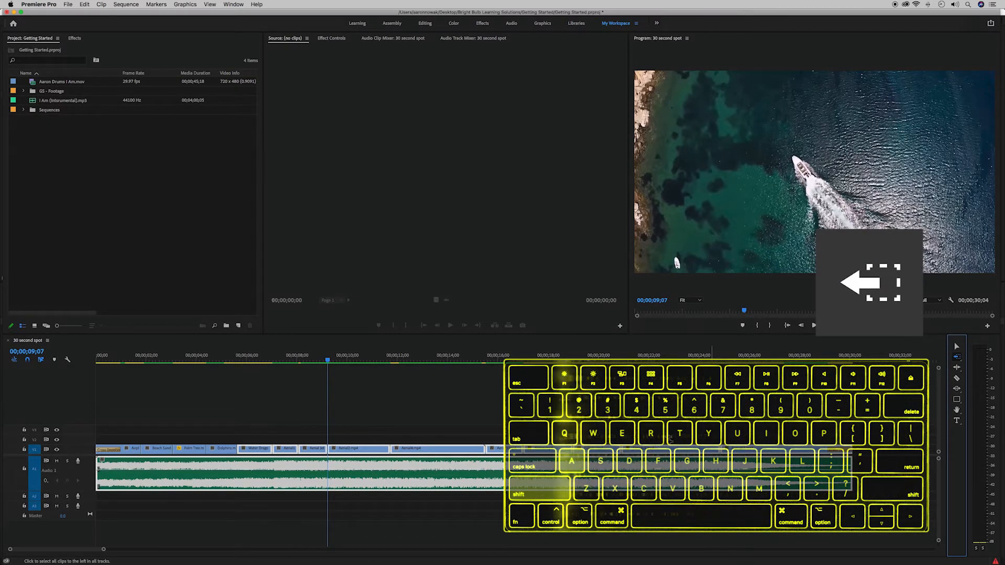
left_click(603, 451)
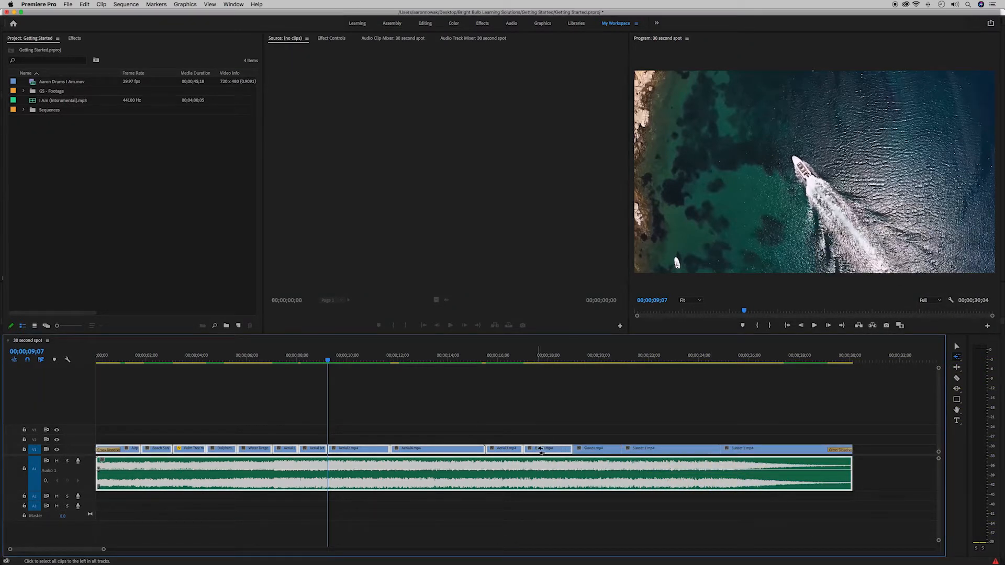
- Ripple-trim the end of Aerial4.mp4 and the start of Ocean.mp4 shorter with the Ripple Edit Tool, undoing each trim
left_click(959, 369)
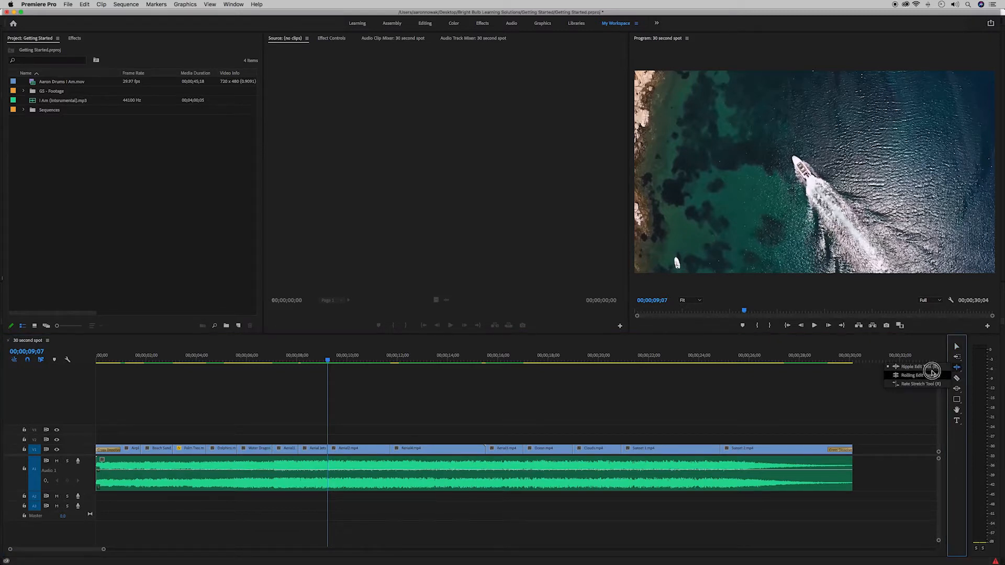
left_click(932, 368)
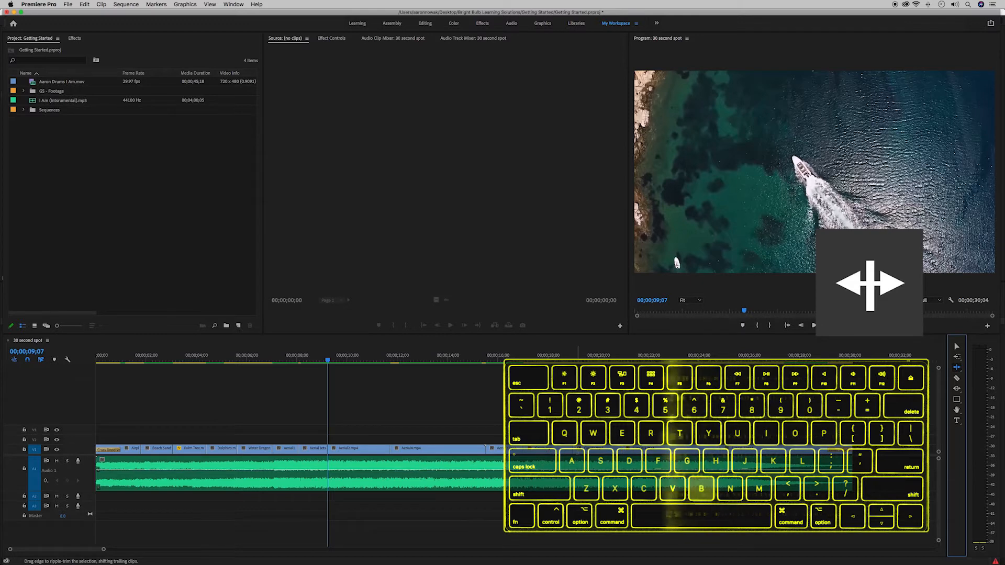
left_click_drag(484, 448, 458, 448)
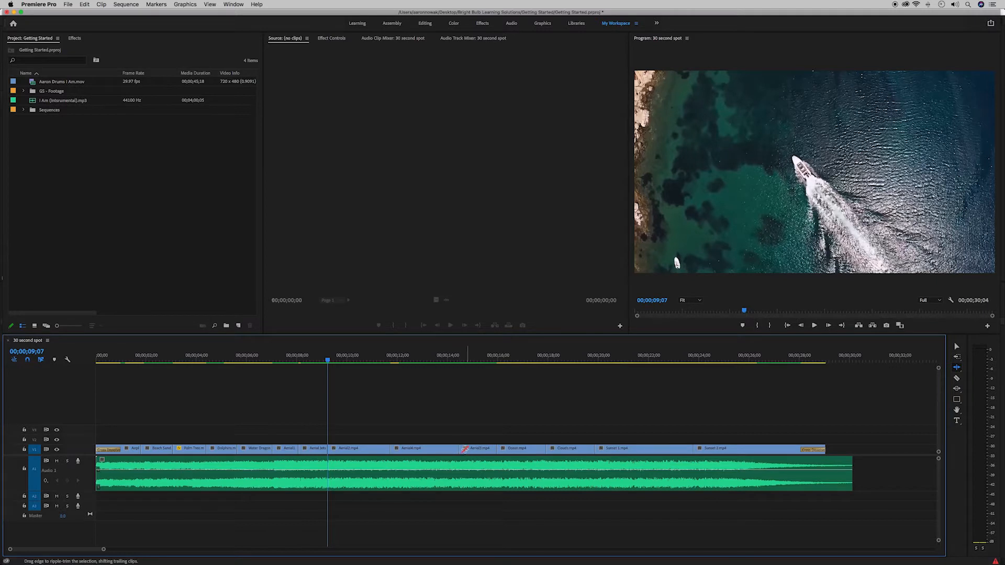
key("super+z")
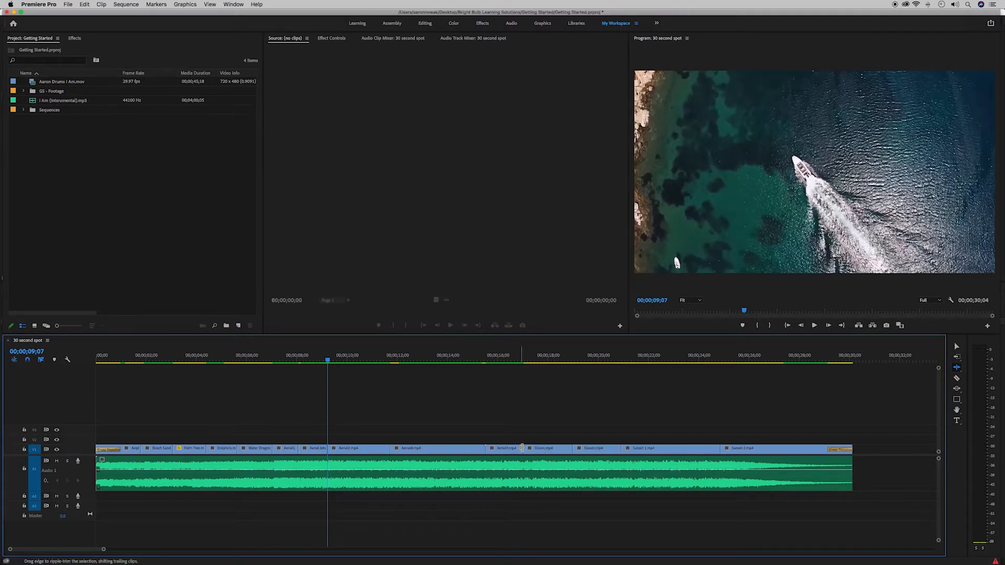
left_click_drag(524, 448, 543, 448)
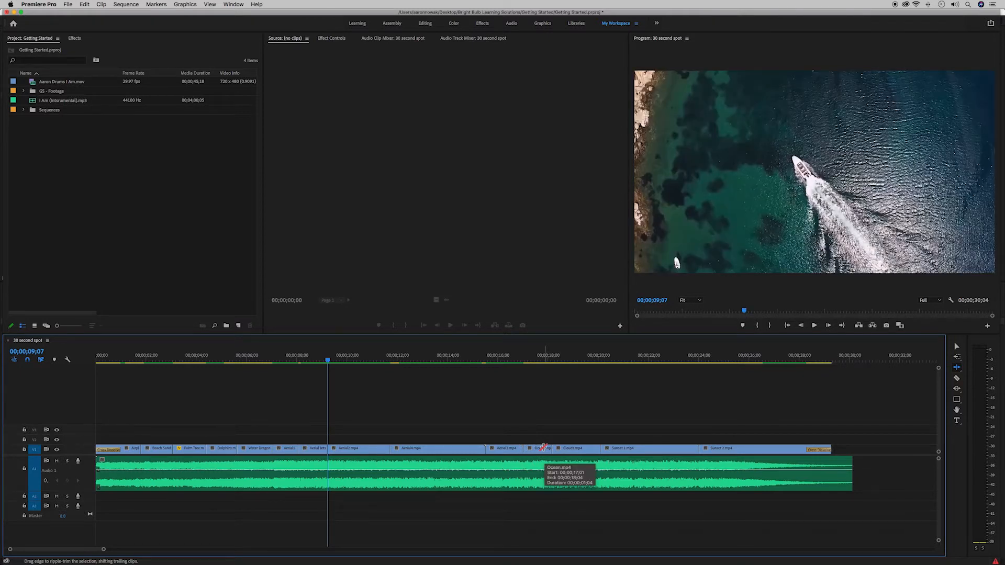
key("super+z")
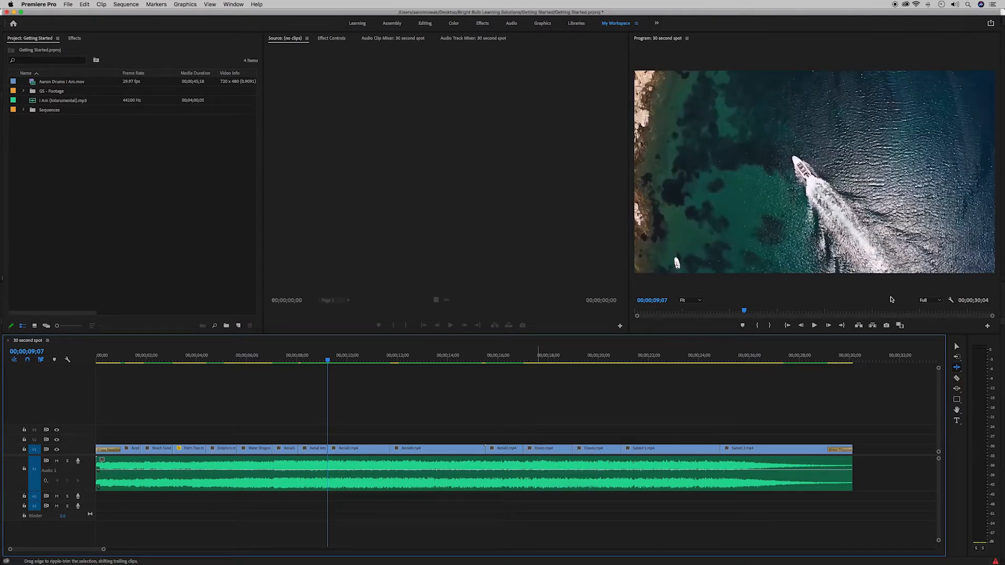
- Roll the cut between Aerial3.mp4 and Ocean.mp4 toward the sequence end with the Rolling Edit Tool, undo it, and roll it again
left_click(955, 367)
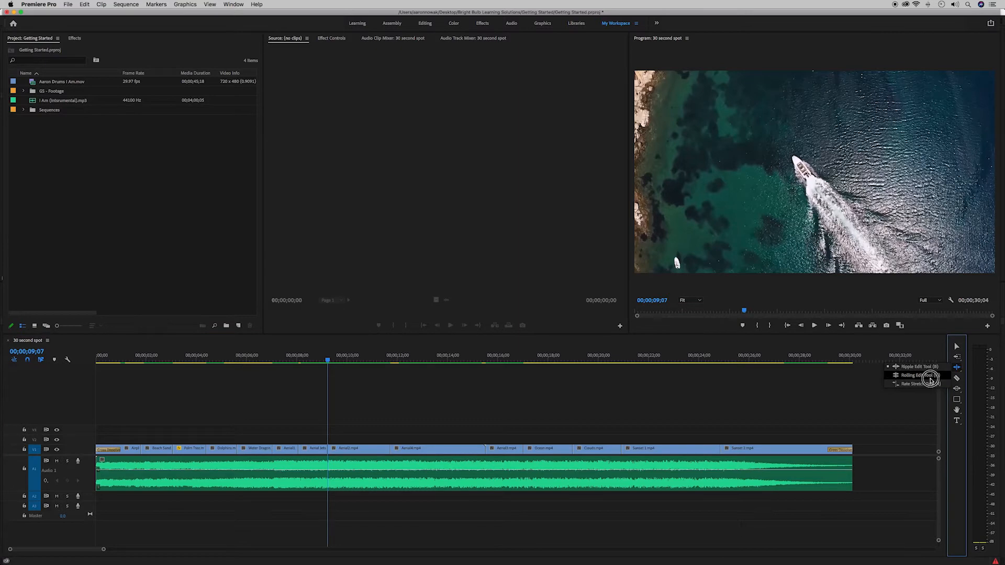
left_click(931, 377)
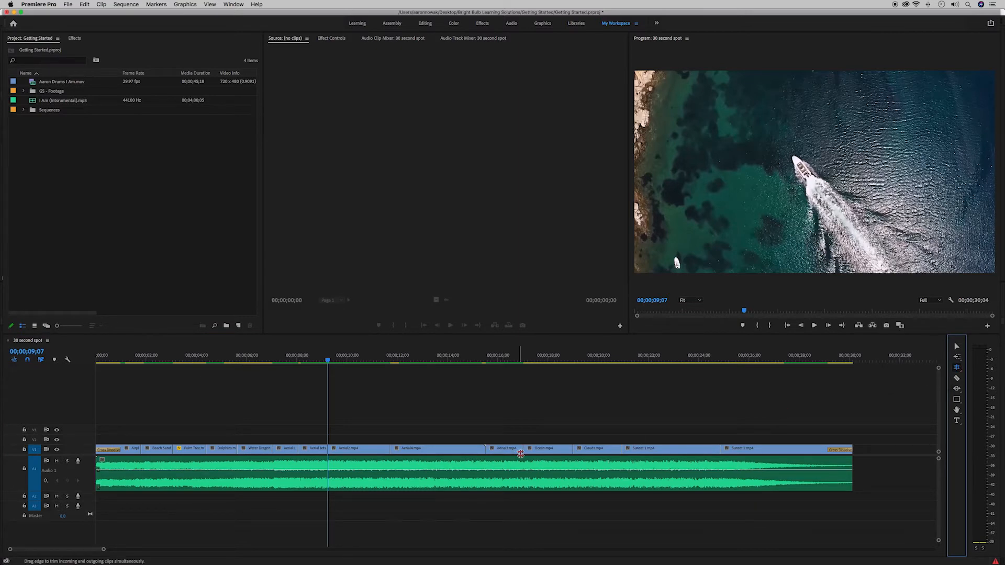
left_click_drag(525, 449, 554, 448)
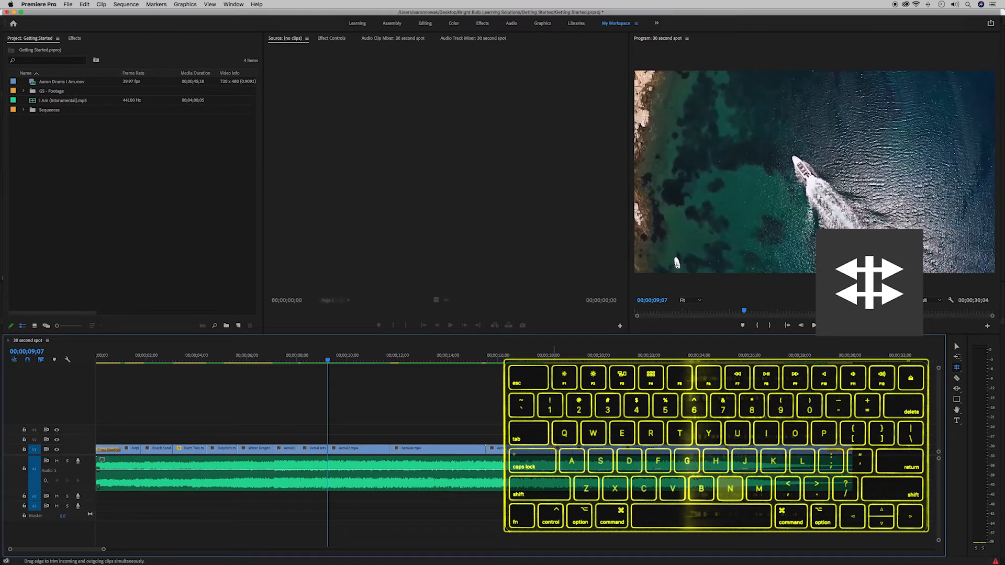
key("super+z")
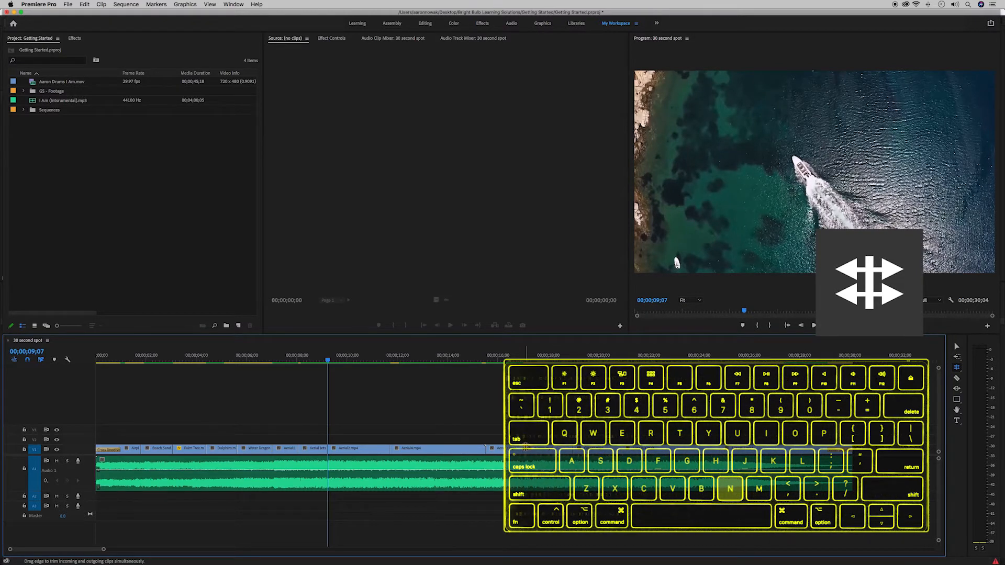
left_click(528, 447)
left_click_drag(528, 448, 559, 448)
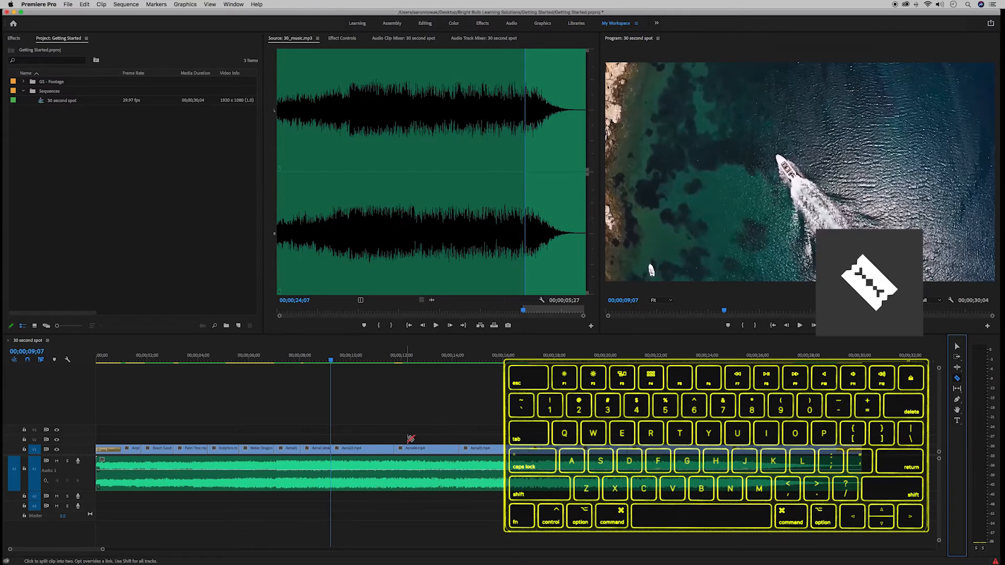
- Split the Aerial4.mp4 clip near its middle with the Razor Tool
left_click(423, 446)
left_click(367, 446)
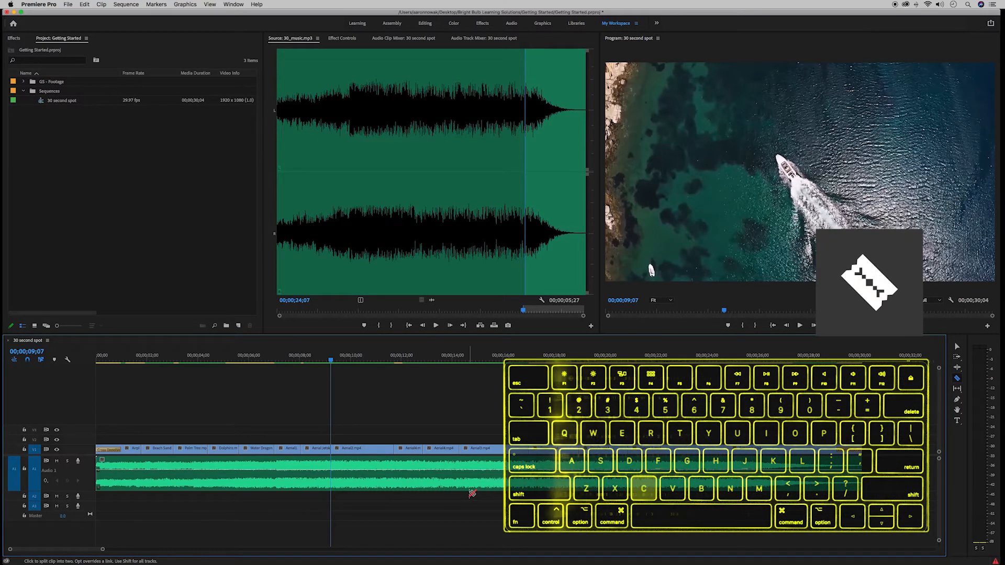
- Activate the Slip Tool and place the playhead at 00;00;06;12 over the Water Dragon clip
left_click(958, 390)
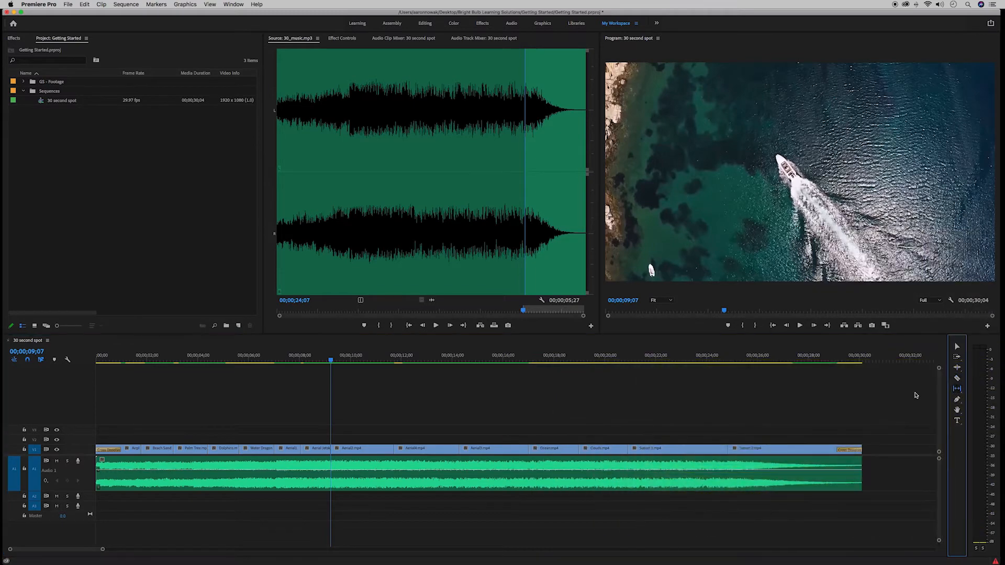
left_click_drag(288, 359, 259, 358)
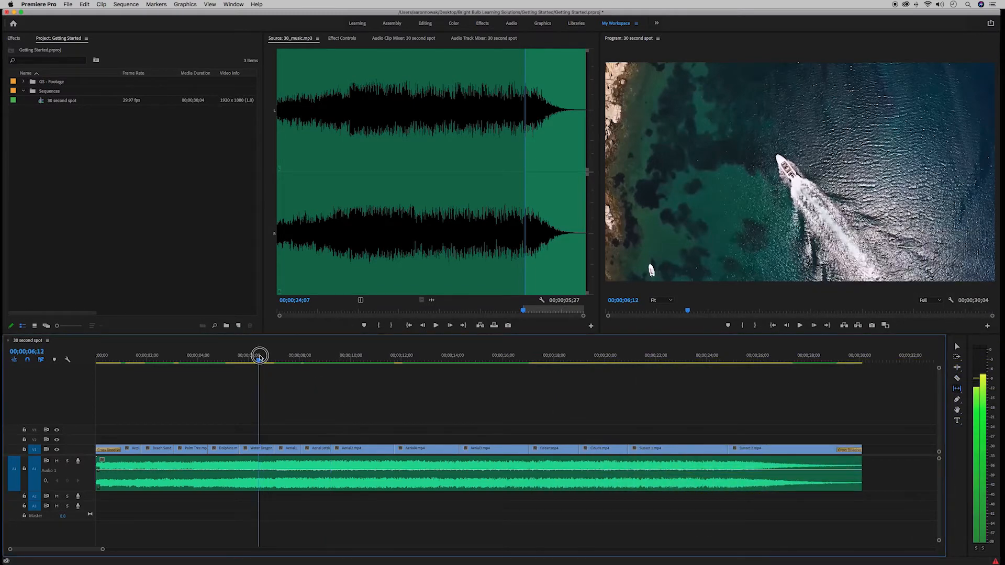
- Add four volume keyframes with the Pen tool to the music clip beneath Aerial4.mp4, between about 12 and 14 seconds
key("p")
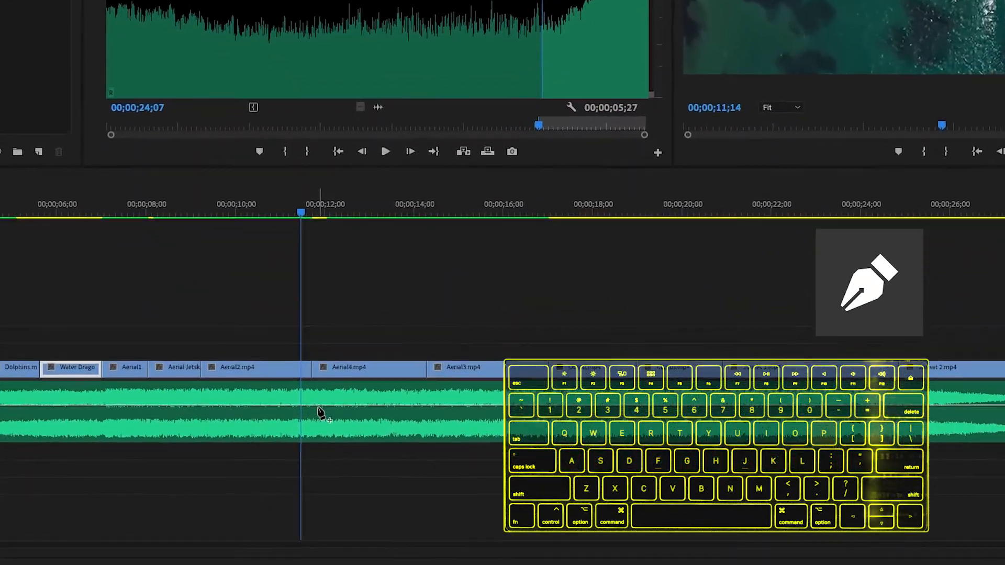
left_click(353, 435)
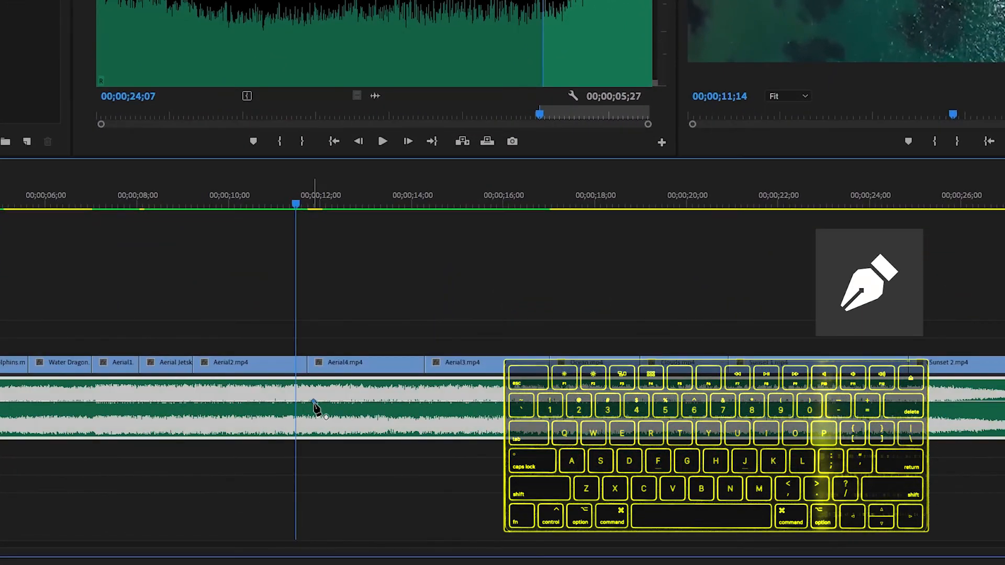
left_click(327, 402)
left_click(360, 402)
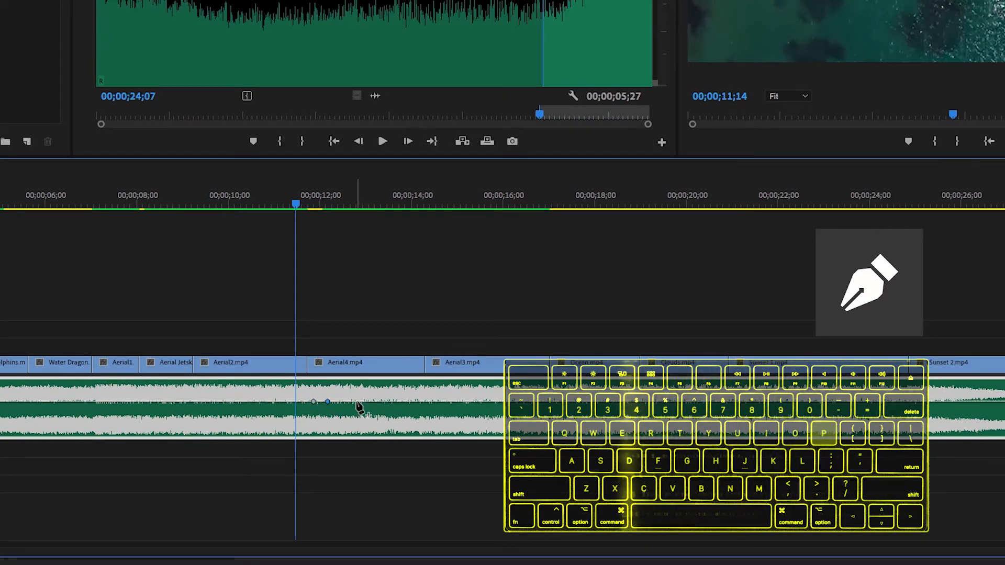
left_click(397, 402)
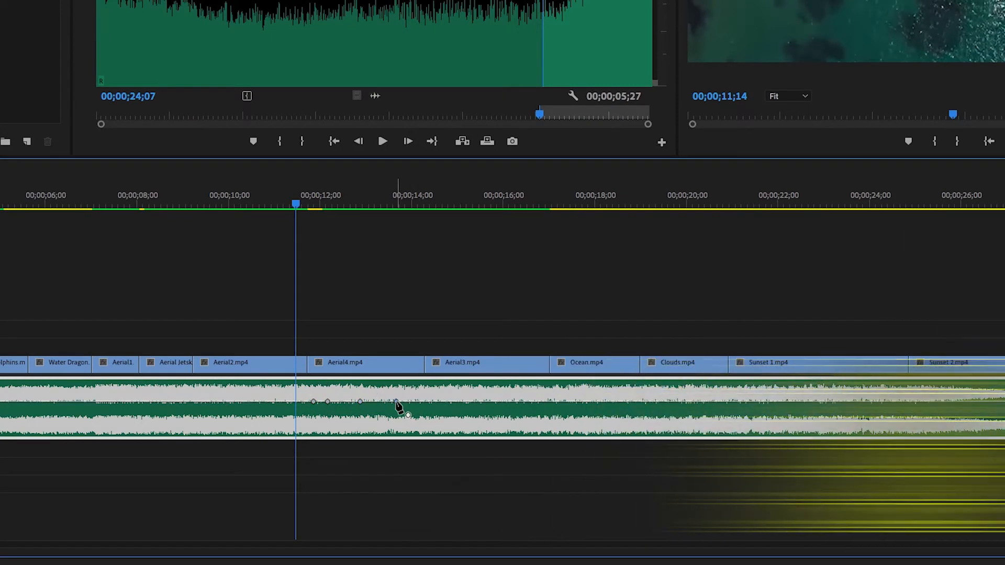
- Lower the music volume between the two middle keyframes and play back the dip
left_click_drag(346, 403, 348, 419)
key("space")
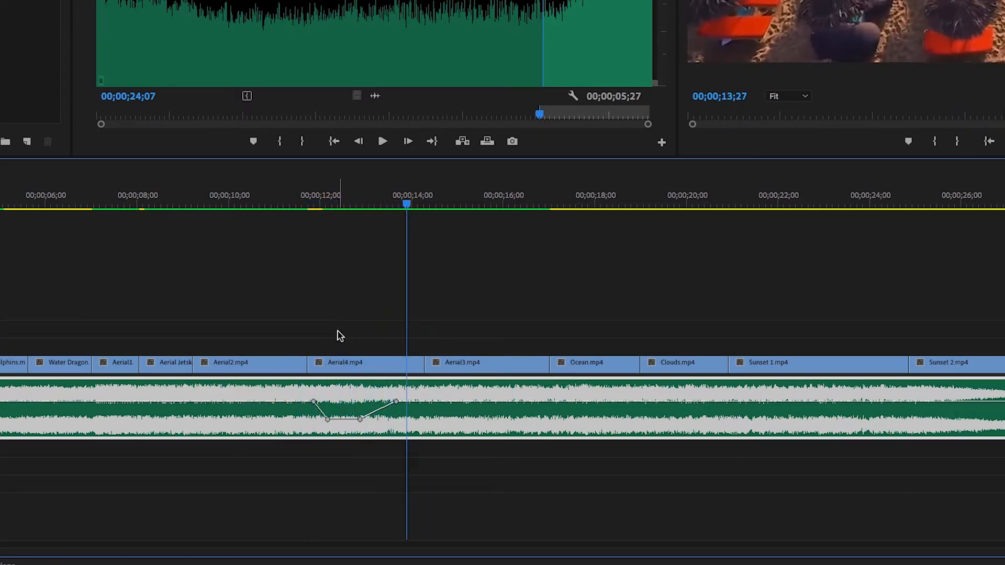
key("space")
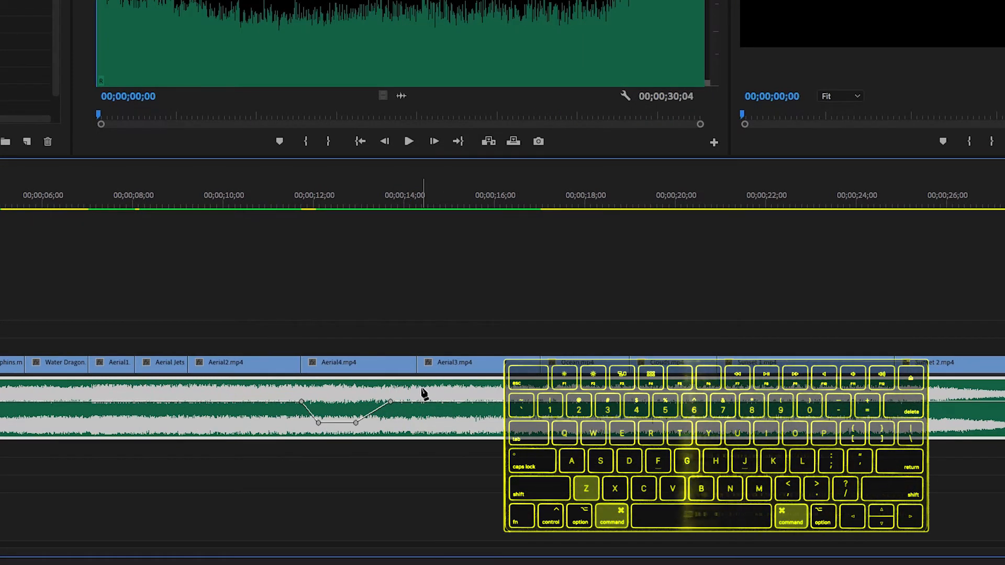
- Select all four volume keyframes on the music clip at once
left_click_drag(424, 390, 253, 434)
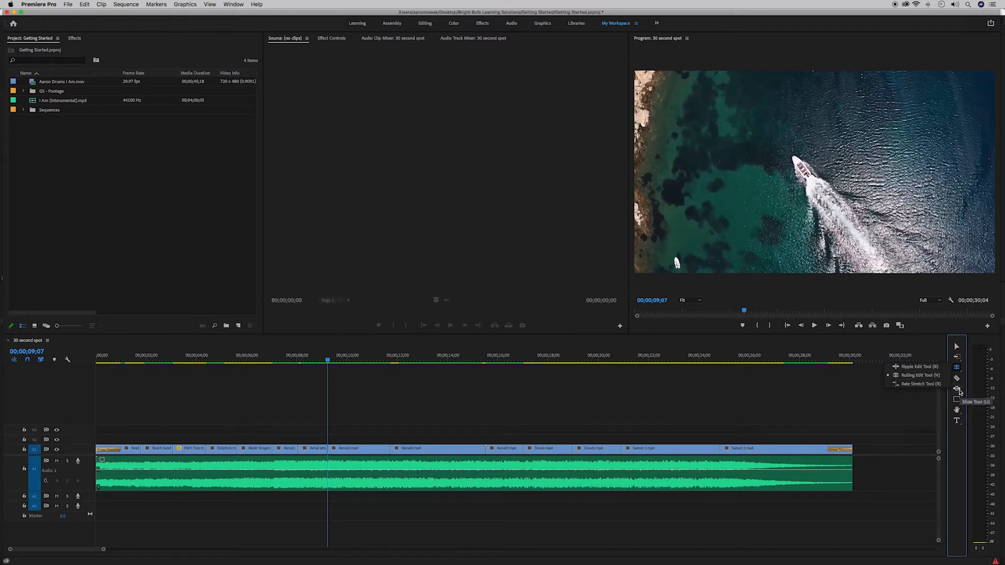
- Slip the footage inside the Water Dragon clip by about -00;00;01;10 with the Slip Tool, starting with the playhead at 00;00;06;05
left_click(960, 392)
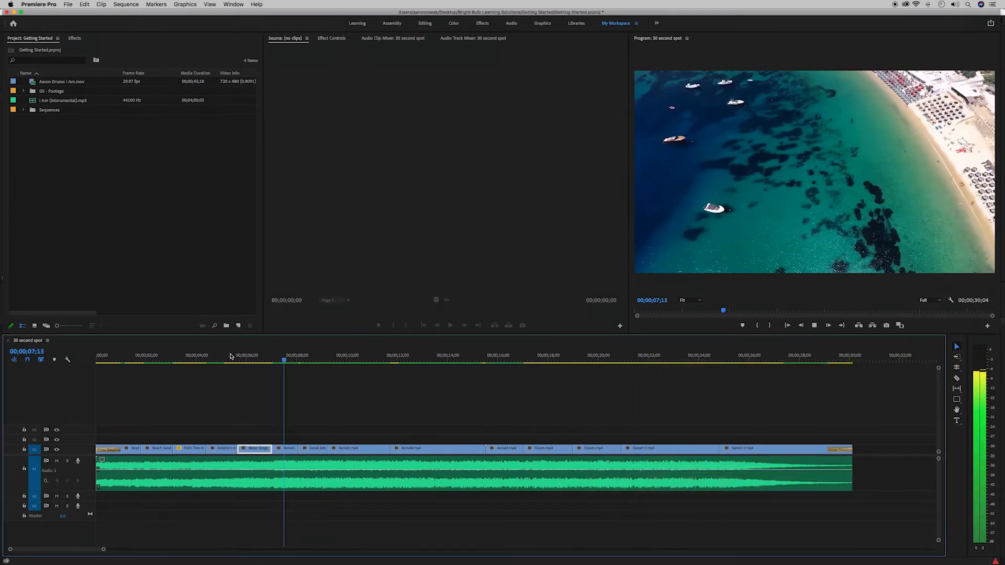
left_click_drag(230, 356, 252, 360)
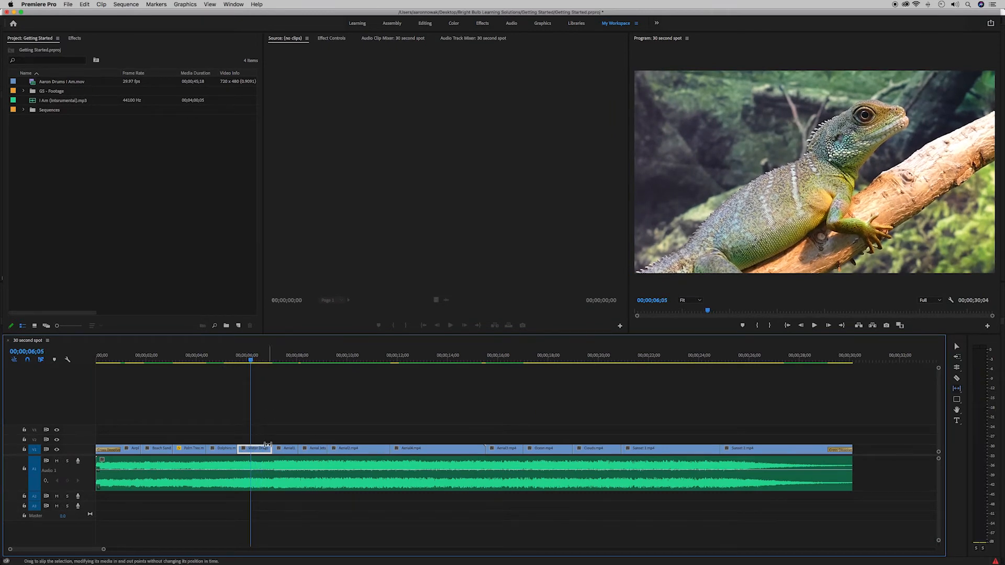
left_click_drag(258, 450, 228, 449)
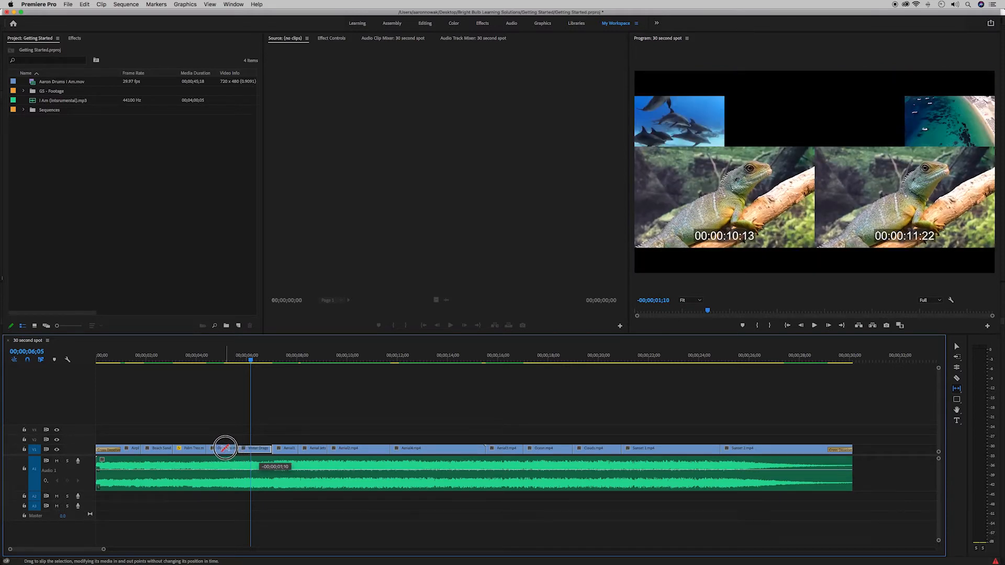
left_click_drag(225, 447, 225, 449)
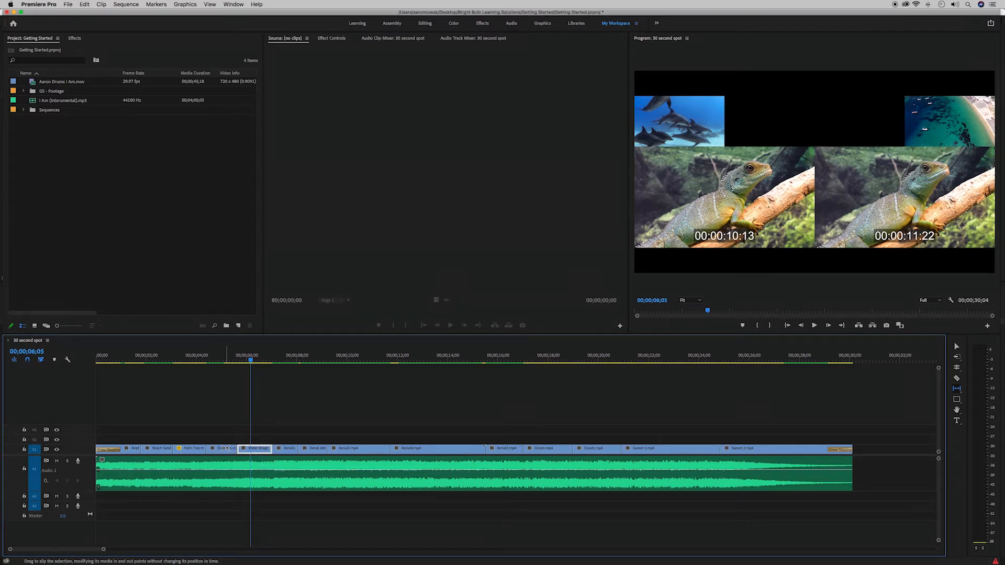
left_click(225, 449)
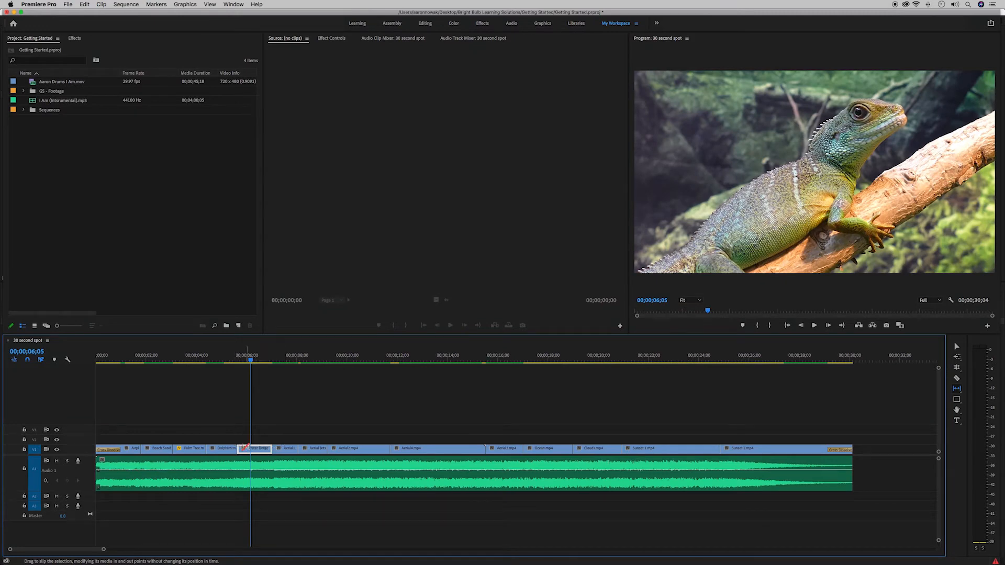
- Play back the sequence from the Dolphins clip through the slipped Water Dragon clip to review the edit
left_click(235, 361)
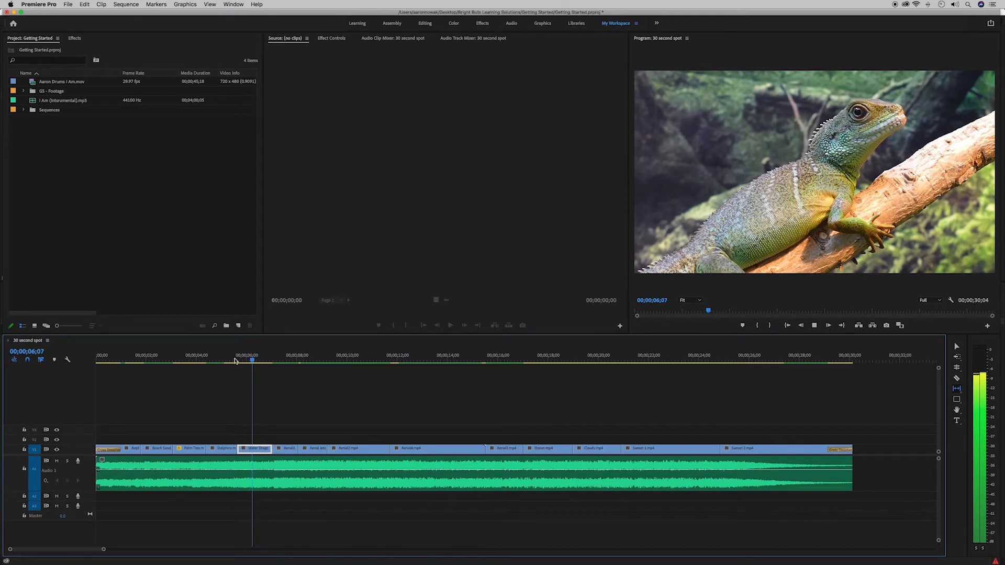
left_click(235, 361)
key("space")
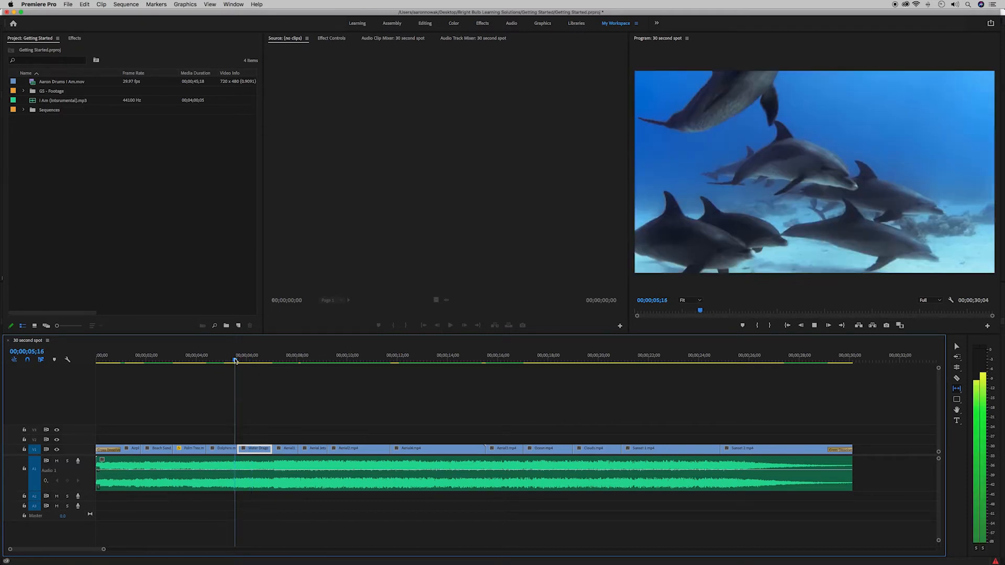
left_click(238, 360)
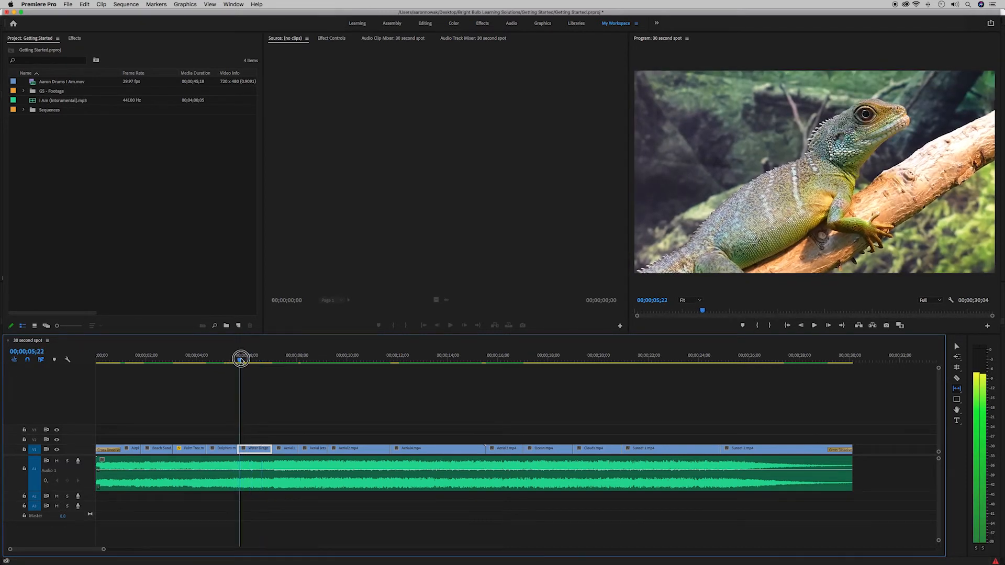
left_click_drag(240, 360, 214, 359)
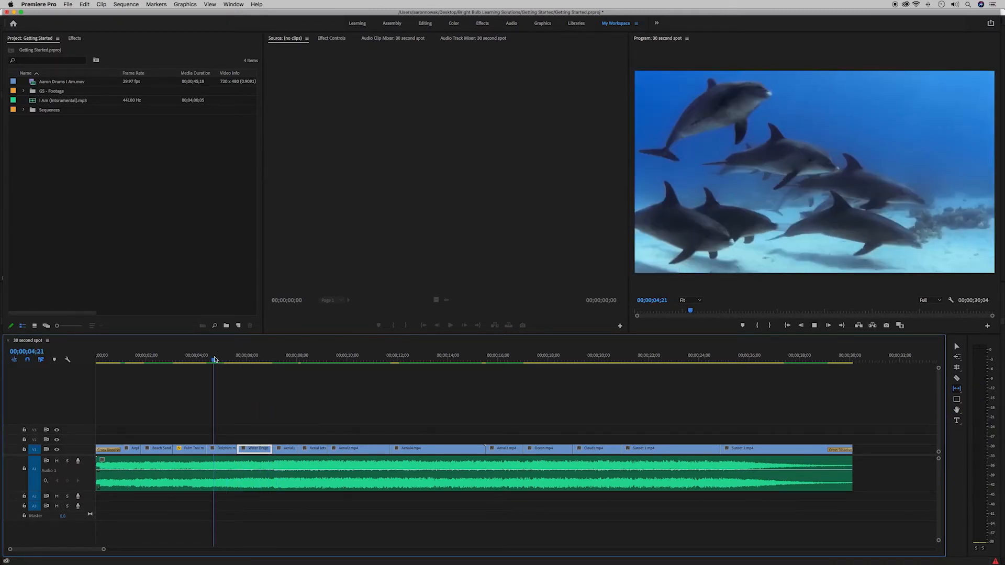
key("space")
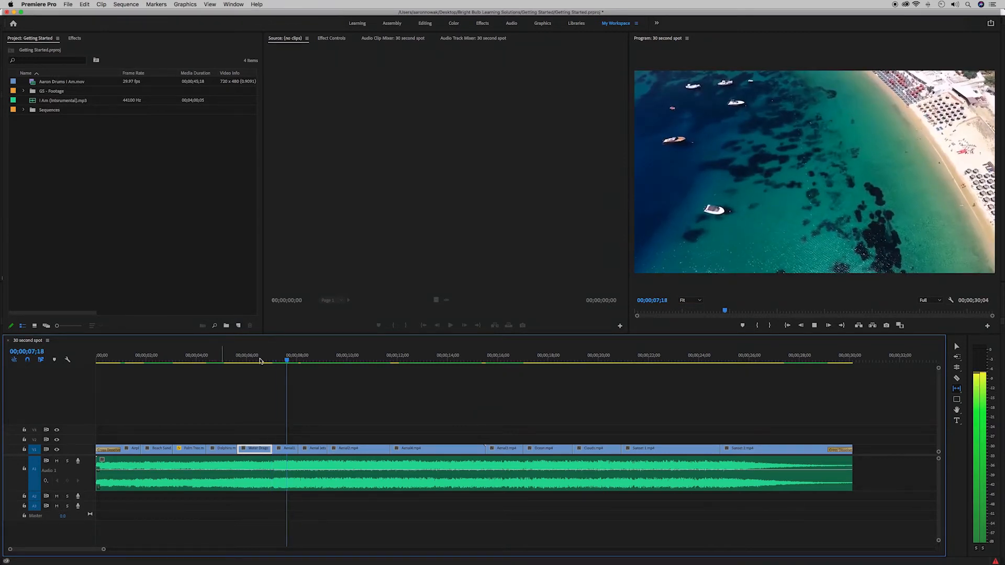
key("space")
- Slide Aerial4.mp4 toward the end of the sequence with the Slide Tool, and slide a following clip the same way
left_click(957, 389)
left_click(934, 397)
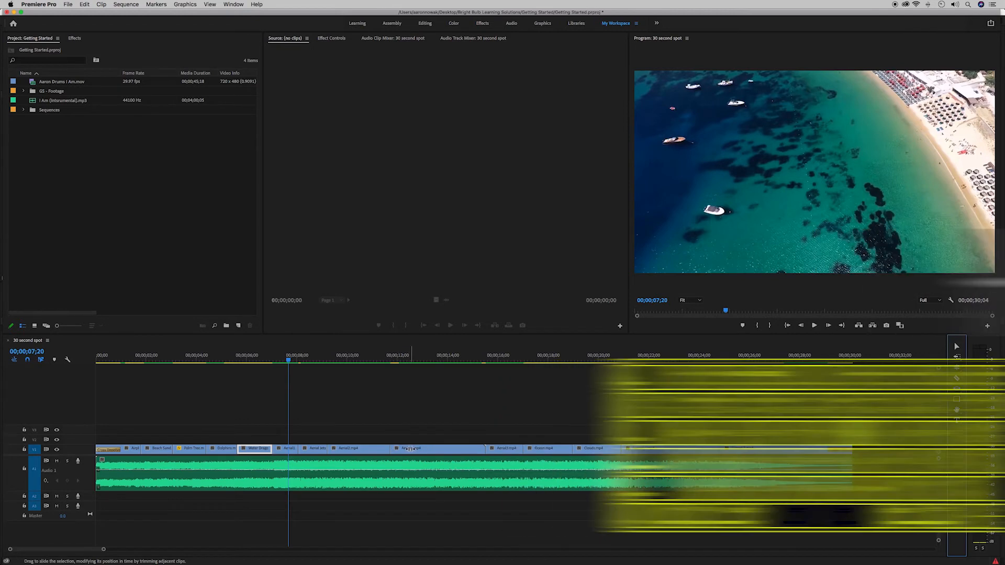
left_click_drag(391, 449, 413, 449)
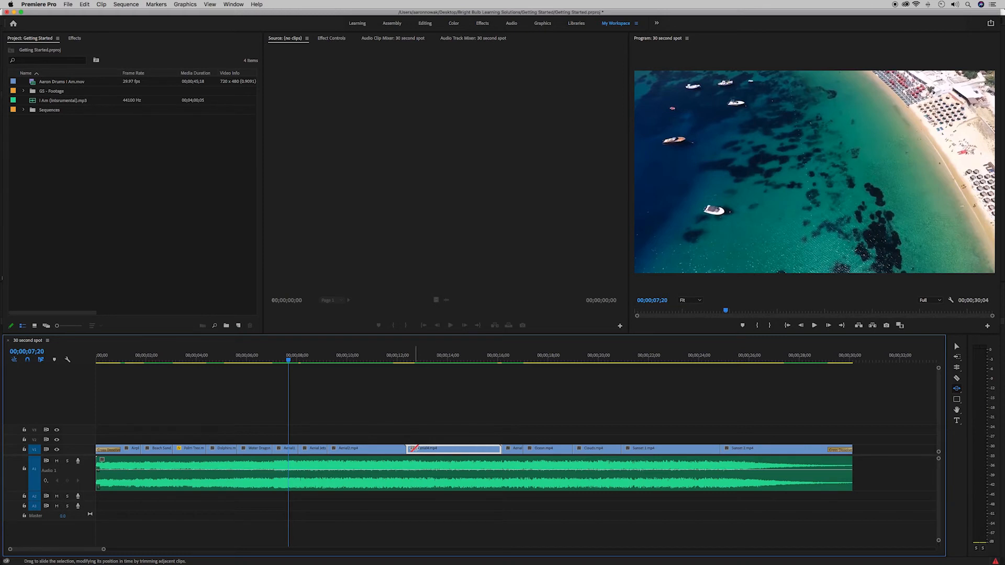
left_click_drag(524, 449, 592, 449)
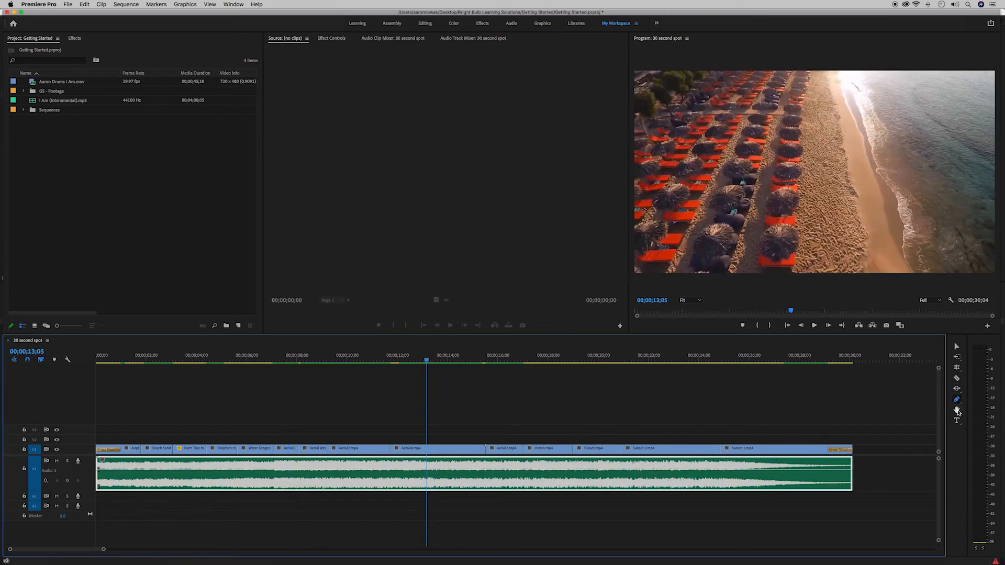
- Zoom into the timeline, pan along the clips with the Hand Tool in both directions, and zoom back out
left_click(959, 412)
key("=")
key("=")
left_click(466, 453)
left_click_drag(429, 447, 796, 419)
left_click_drag(415, 442, 246, 433)
left_click_drag(479, 435, 313, 438)
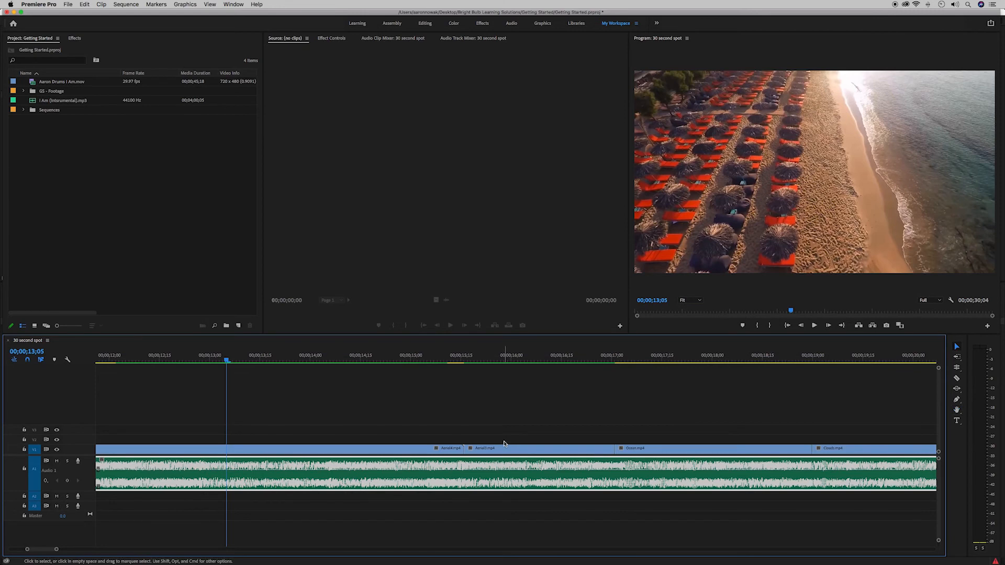
key("minus")
key("minus")
key("minus")
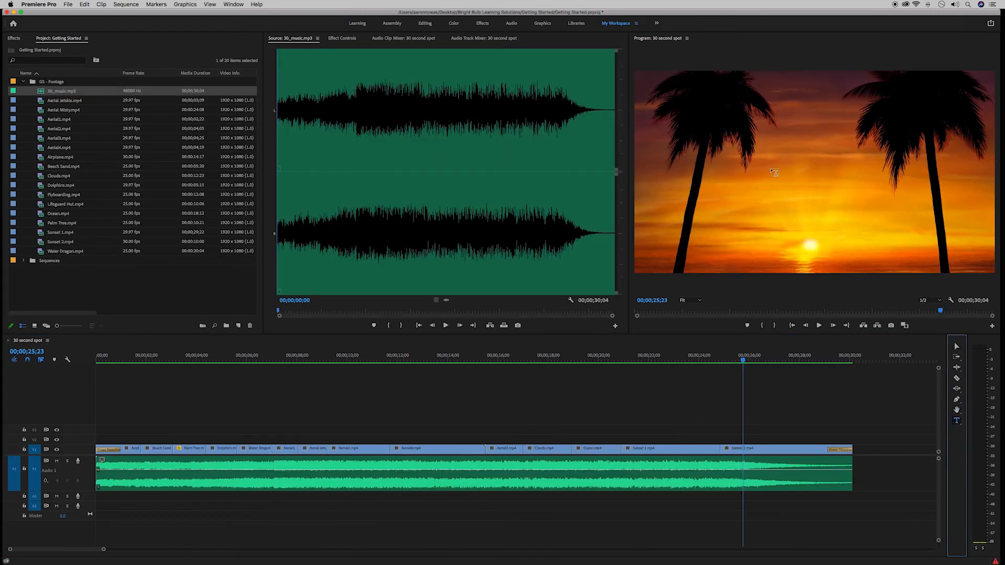
- Add the title "A Bright Bulb Production" at 00;00;25;23 over Sunset 2.mp4 and move it to the middle of the frame
left_click(776, 170)
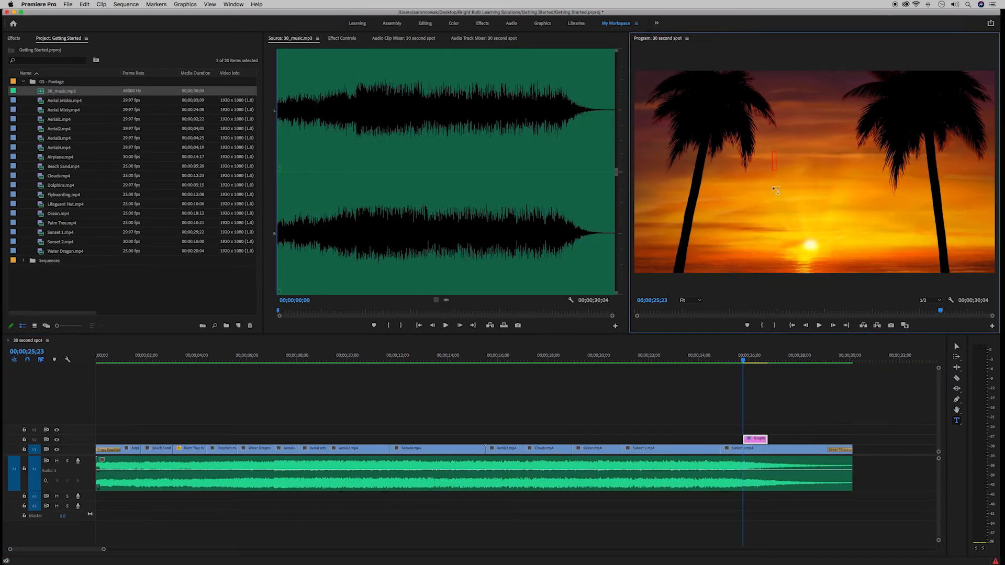
type("A Bri")
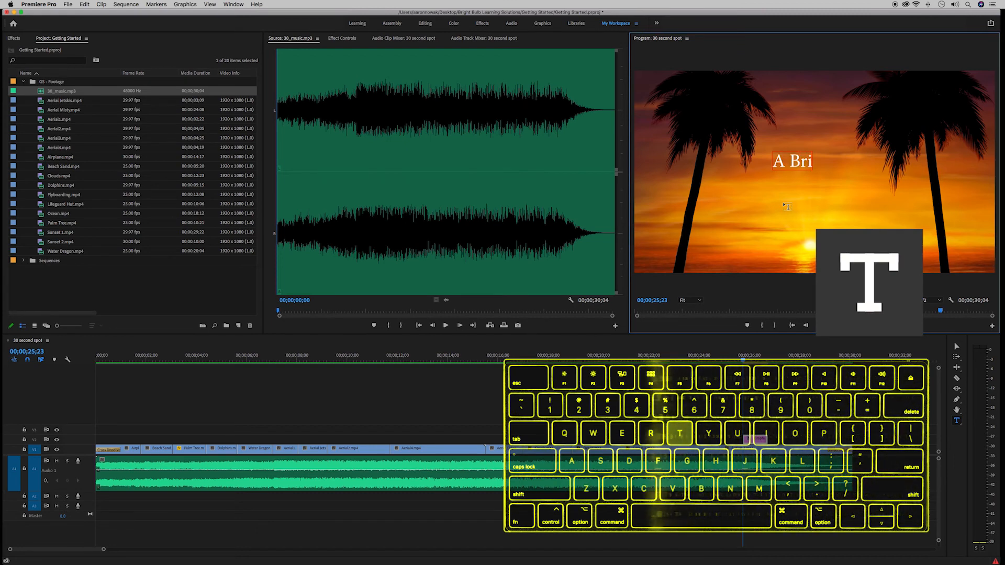
type("ght Bulb Production")
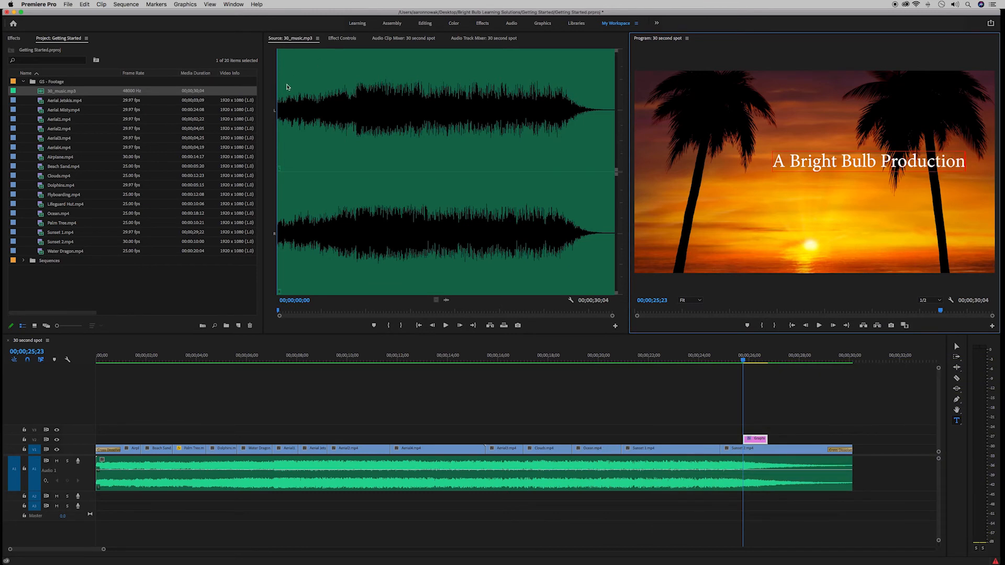
left_click(956, 347)
left_click_drag(875, 165, 826, 175)
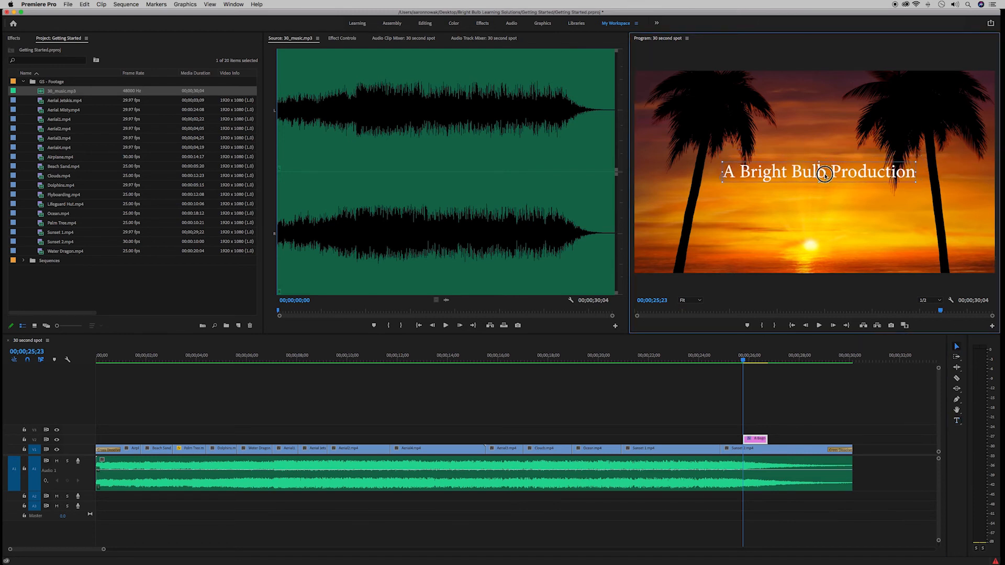
- Set the title's font to American Typewriter Condensed and adjust its position to about 491.2, 594.8
left_click(341, 38)
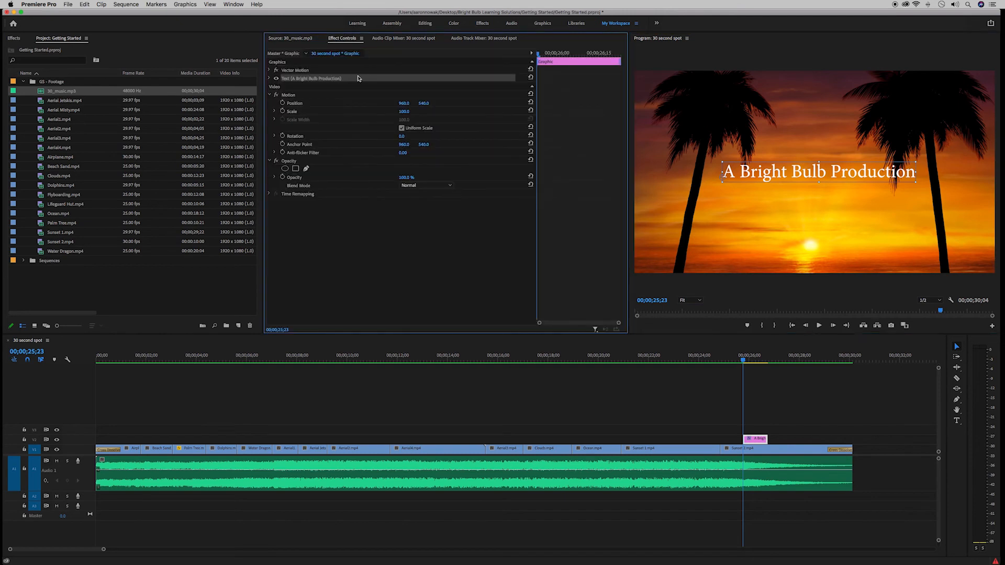
left_click(269, 79)
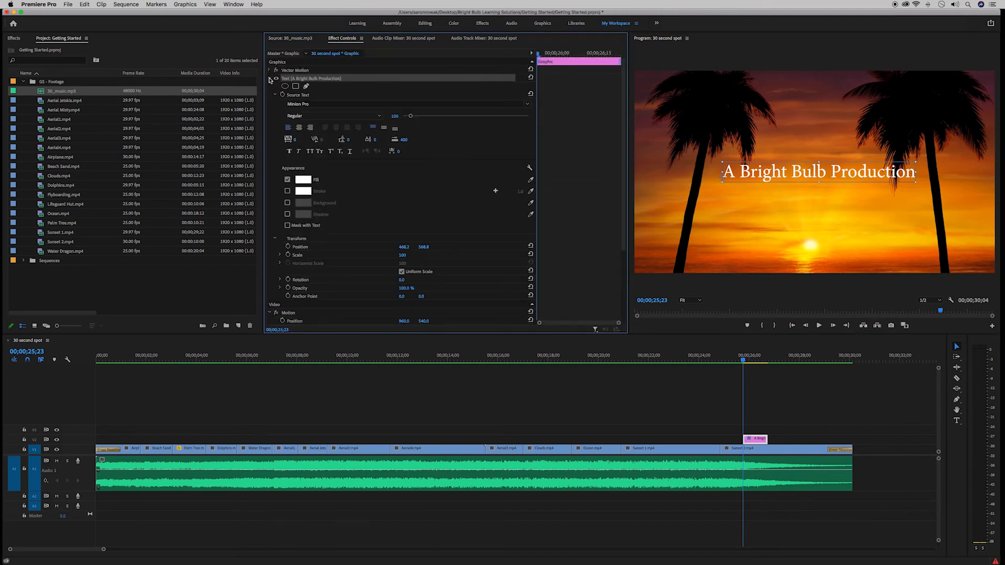
double_click(731, 170)
left_click(314, 104)
type("American")
left_click(344, 135)
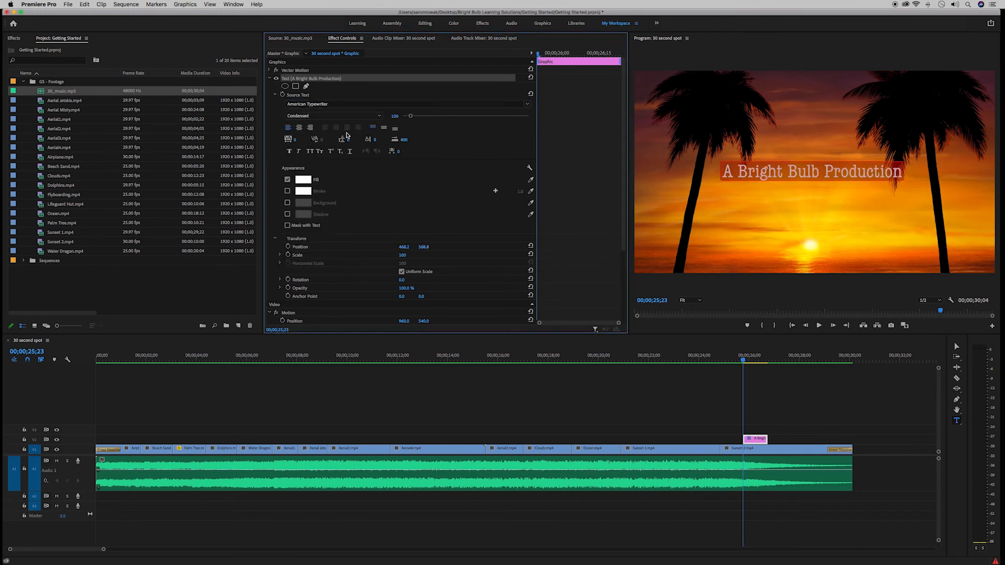
mouse_move(423, 248)
left_mouse_down()
mouse_move(436, 247)
mouse_move(416, 248)
left_mouse_up()
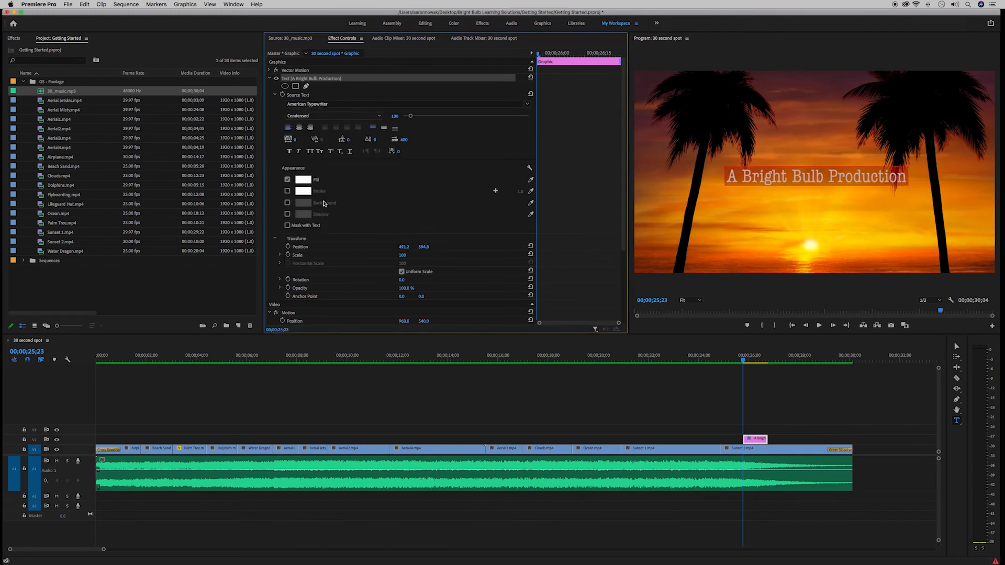
left_click(597, 420)
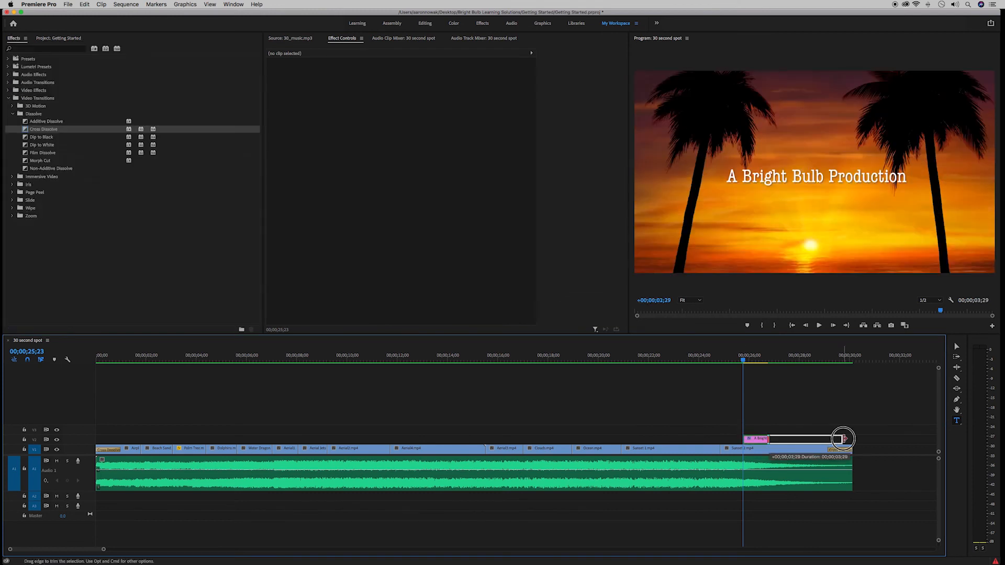
- Extend the title to the start of Sunset 2.mp4's closing dissolve, ending it with a Cross Dissolve, and play it back
mouse_move(843, 440)
left_mouse_down()
mouse_move(808, 439)
mouse_move(849, 437)
mouse_move(828, 439)
left_mouse_up()
left_click_drag(24, 129, 885, 485)
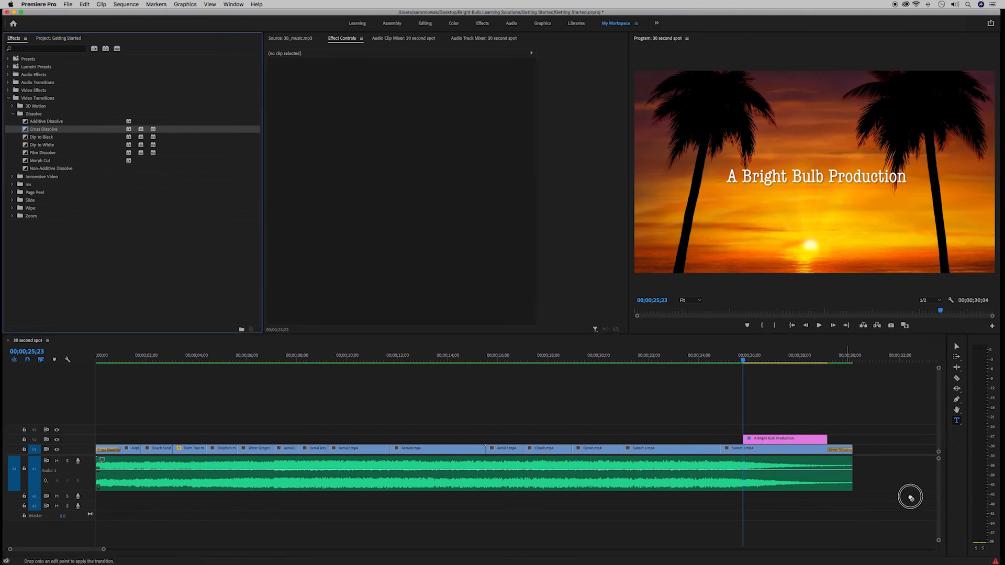
left_click(740, 358)
key("space")
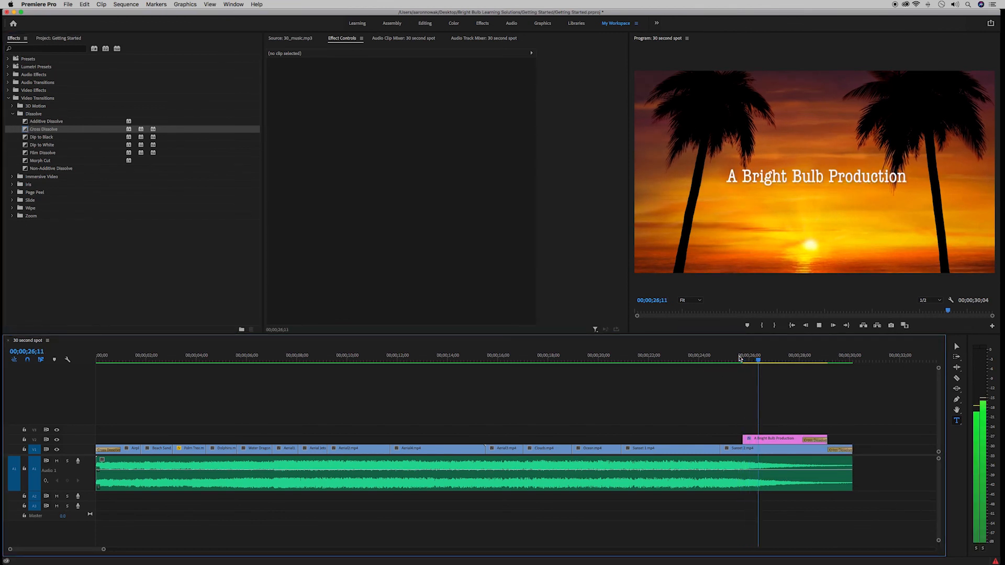